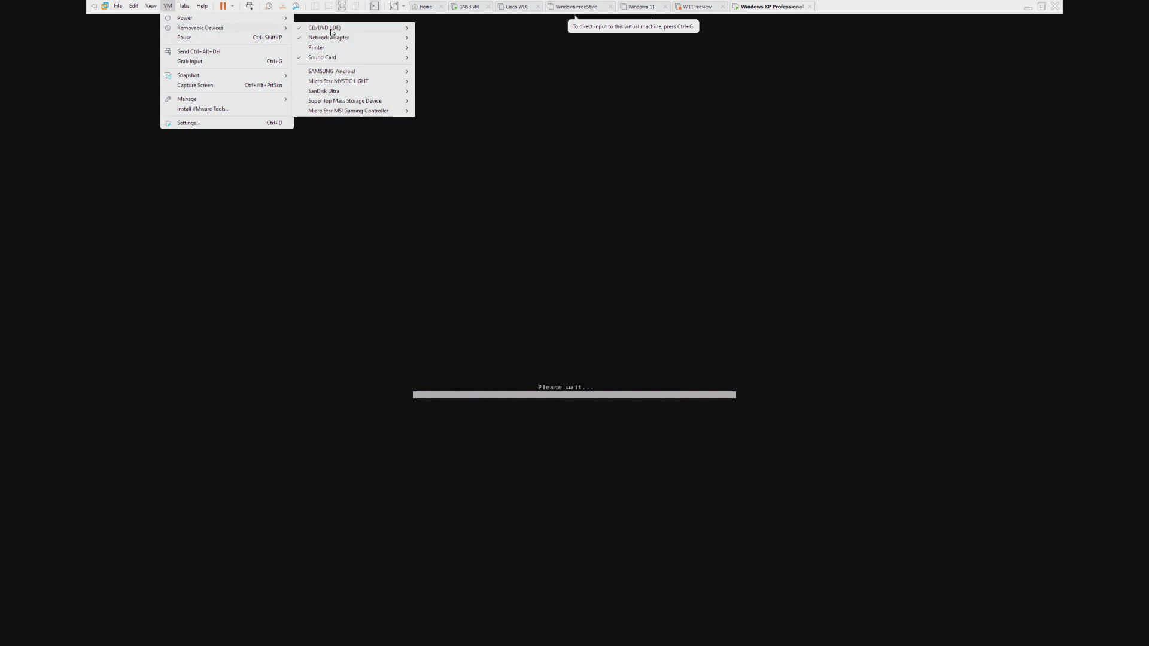
Set the guest display to Keep Aspect Ratio Stretch from the View menu.
{"action": "mouse_move", "coordinate": [335, 37]}
{"action": "left_click", "coordinate": [461, 47]}
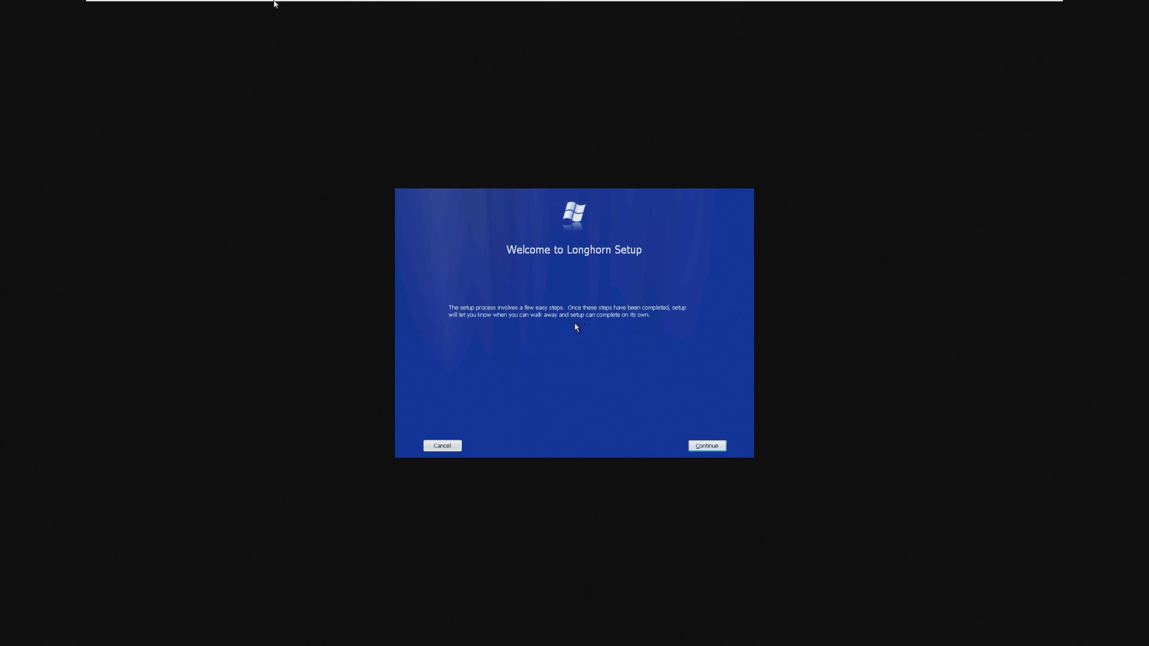
{"action": "left_click", "coordinate": [168, 6]}
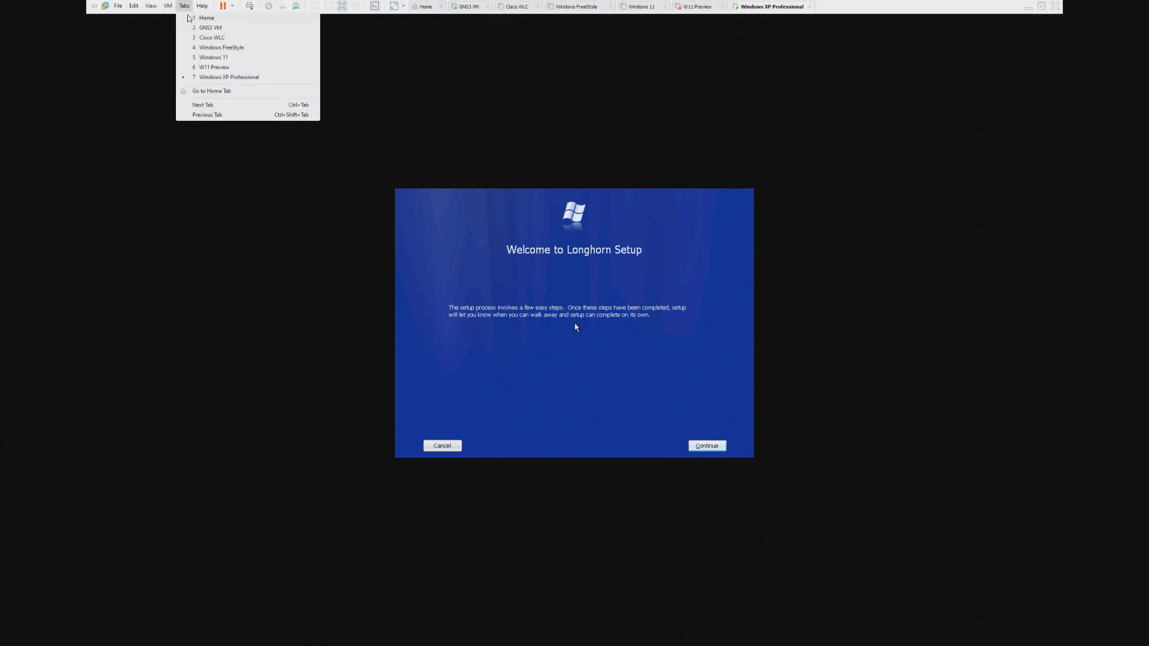
{"action": "left_click", "coordinate": [393, 6]}
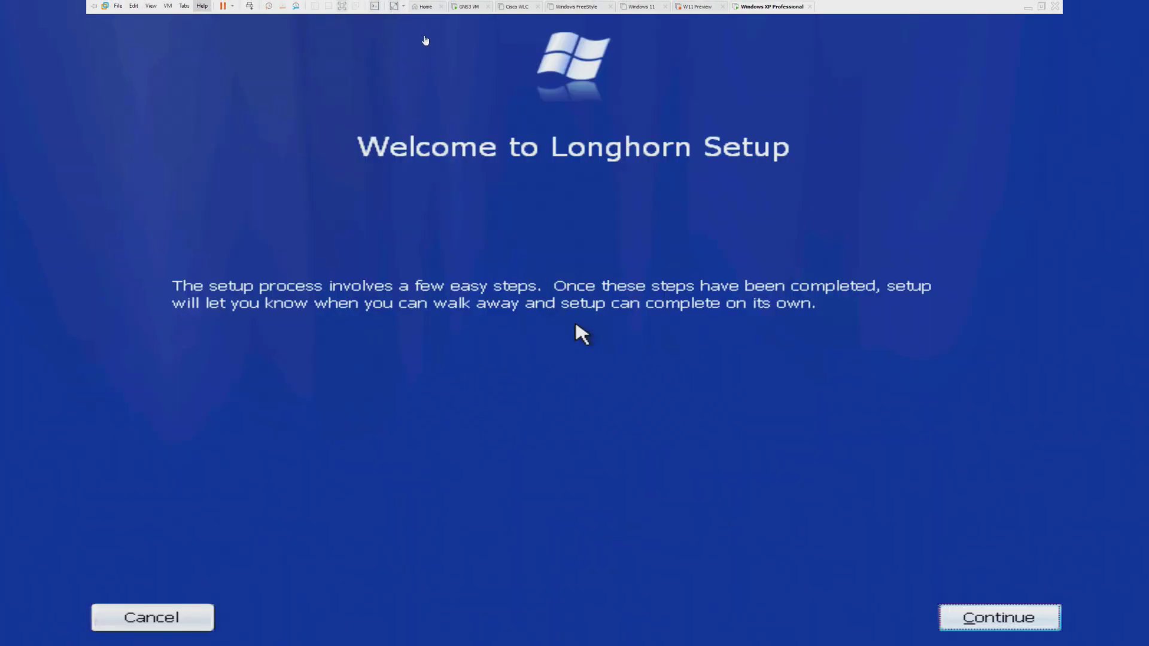
{"action": "left_click", "coordinate": [404, 6]}
{"action": "left_click", "coordinate": [414, 19]}
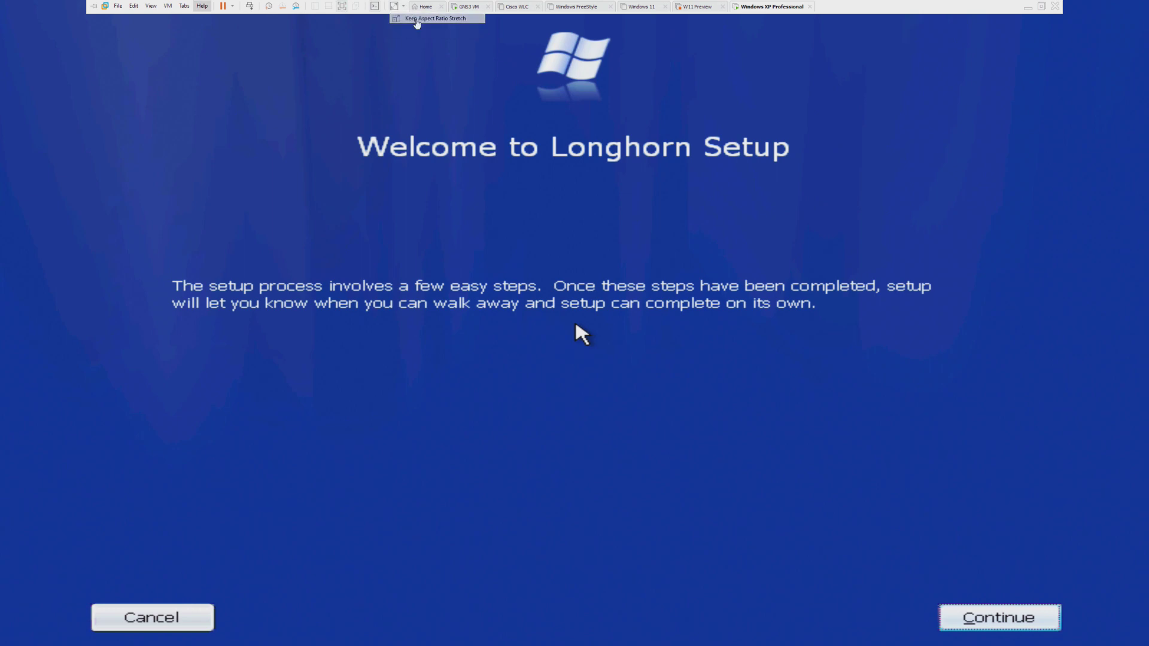
Paste the product key, accept the licence, and advance to the installation-destination page.
{"action": "left_click", "coordinate": [902, 615]}
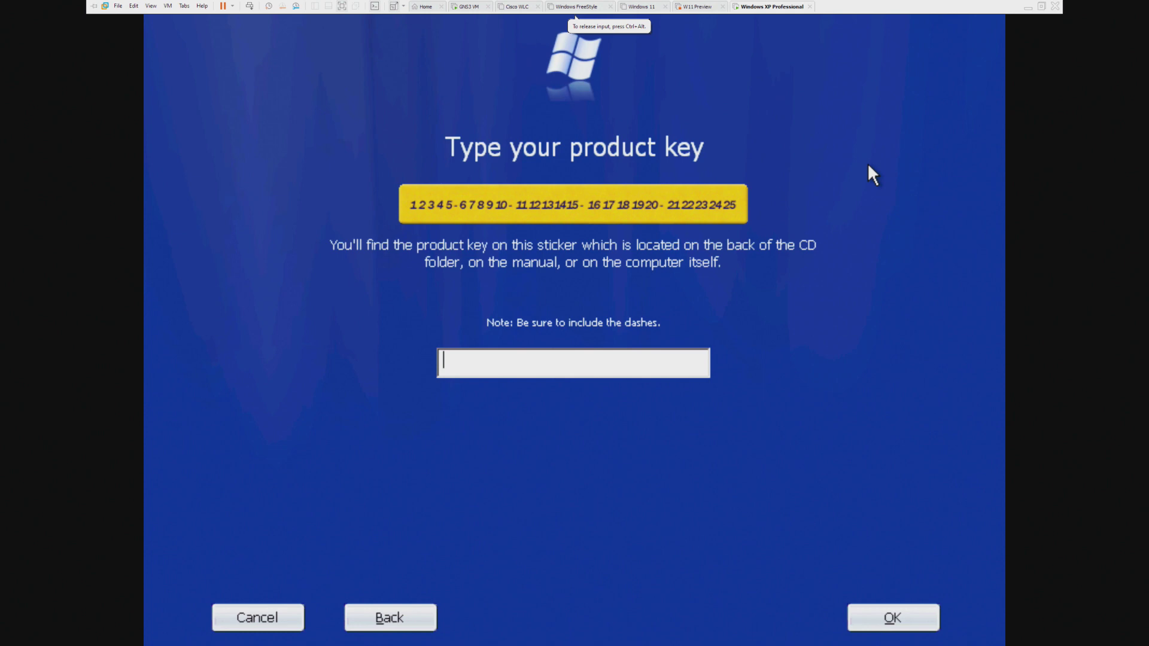
{"action": "key", "text": "ctrl+v"}
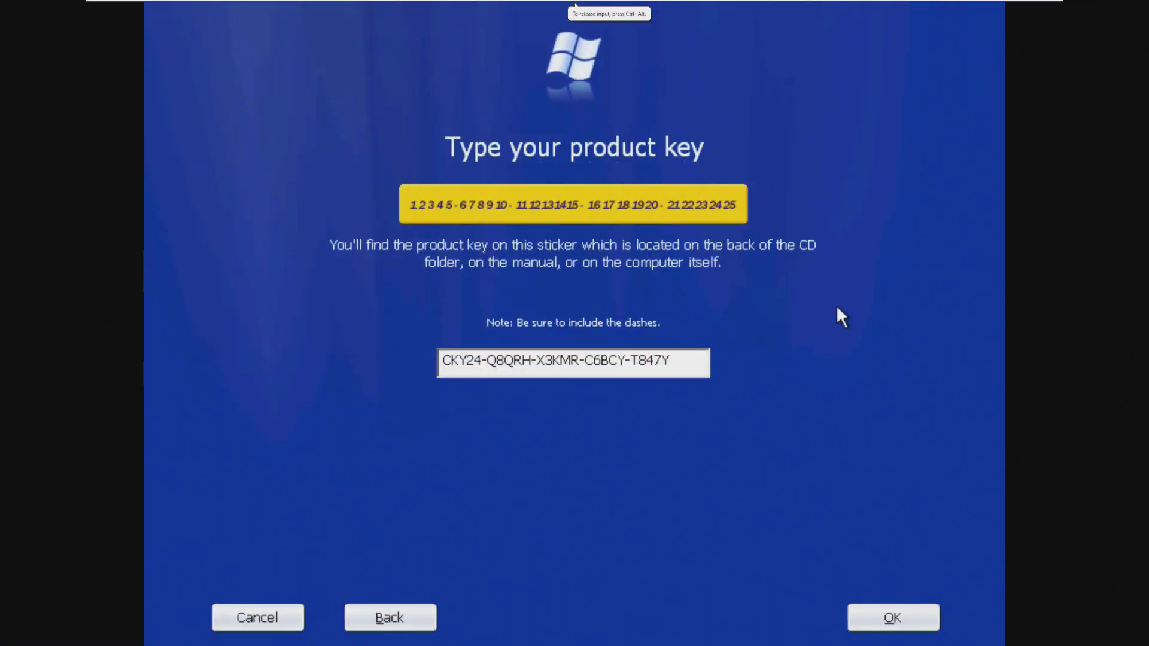
{"action": "left_click_drag", "start_coordinate": [441, 361], "coordinate": [671, 361]}
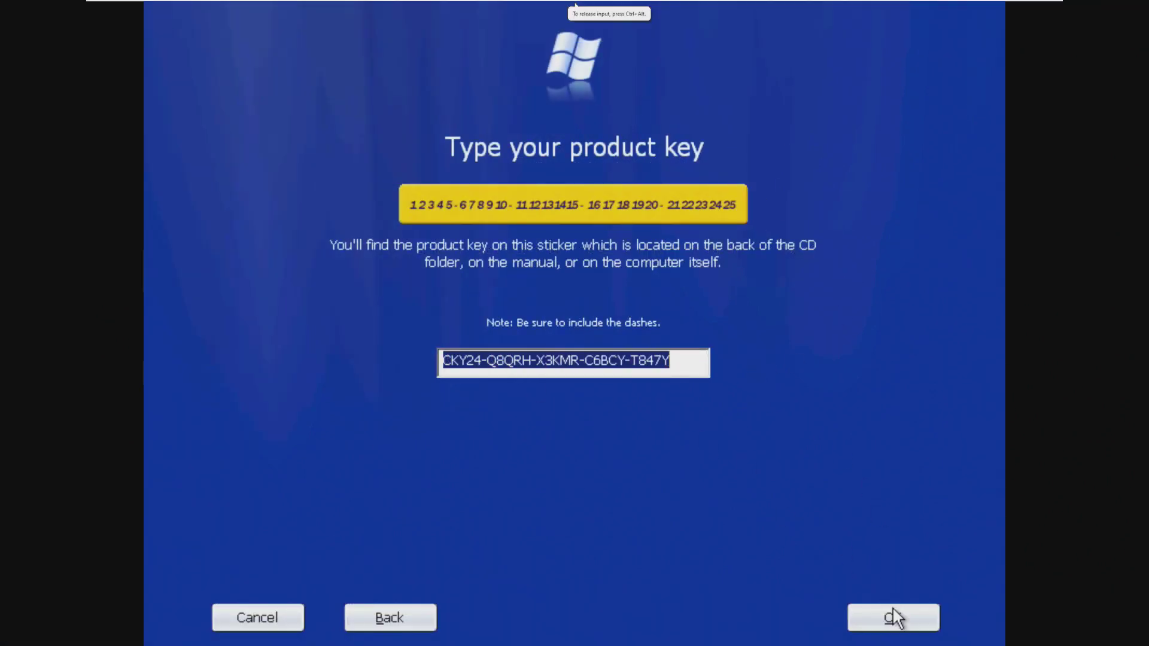
{"action": "left_click", "coordinate": [890, 618]}
{"action": "left_click", "coordinate": [455, 530]}
{"action": "left_click", "coordinate": [880, 617]}
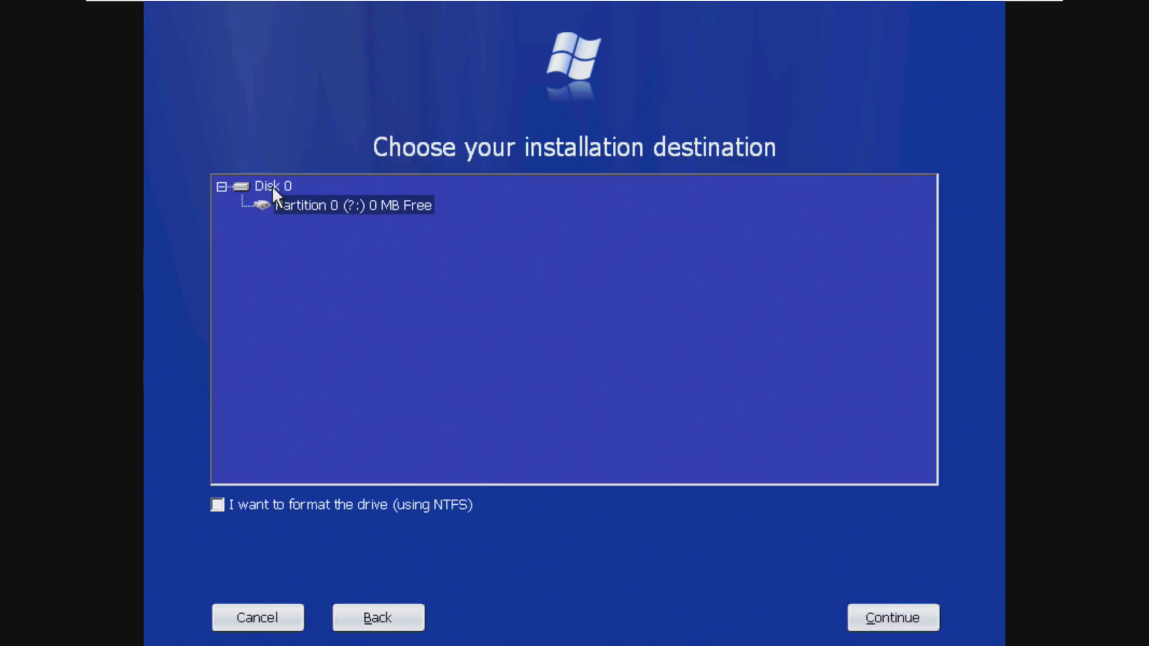
Install Longhorn onto Disk 0, formatting the drive as NTFS.
{"action": "left_click", "coordinate": [272, 185]}
{"action": "left_click", "coordinate": [323, 505]}
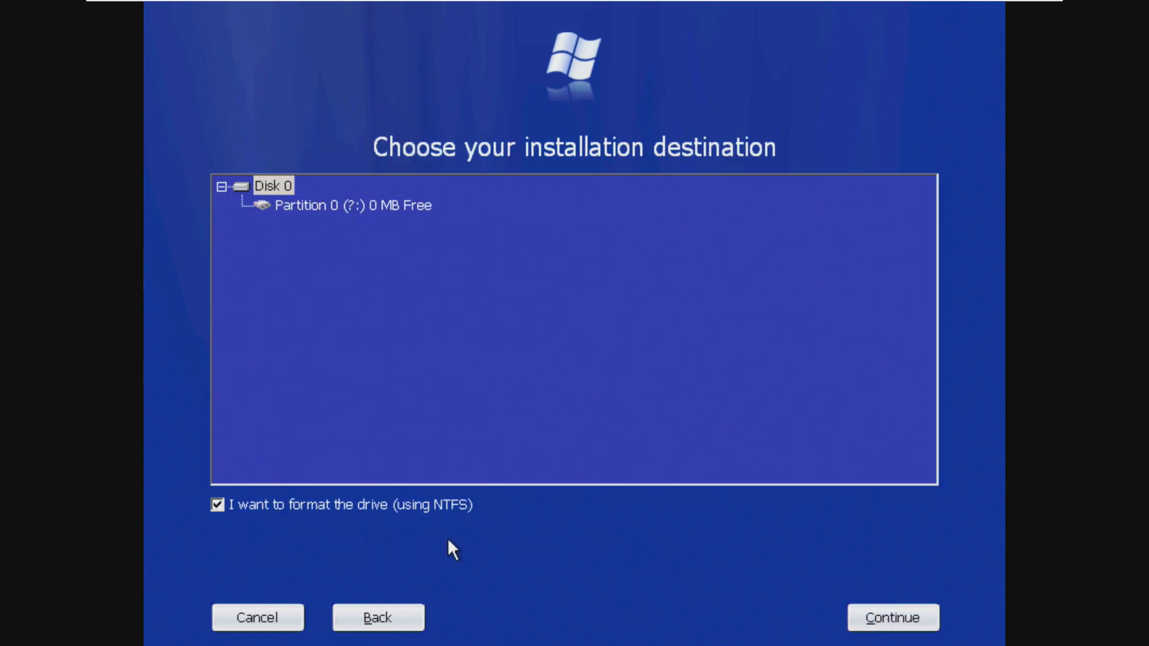
{"action": "left_click", "coordinate": [869, 622]}
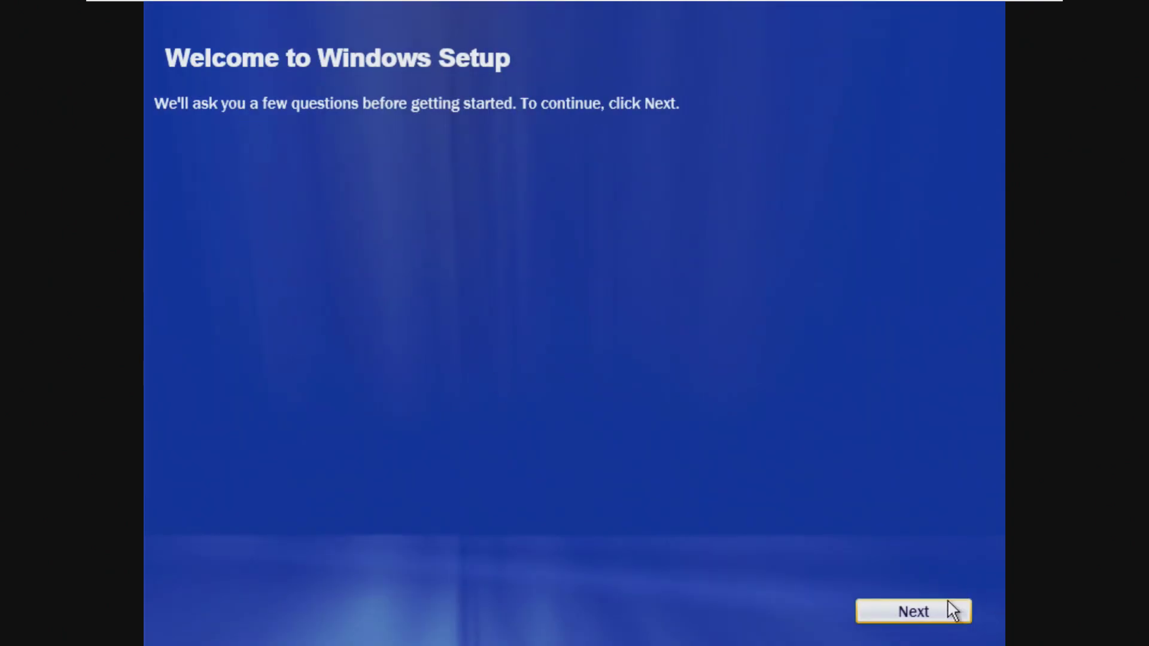
Create a user account named 'Windows' and finish setup to reach the desktop.
{"action": "left_click", "coordinate": [946, 609]}
{"action": "left_click", "coordinate": [311, 158]}
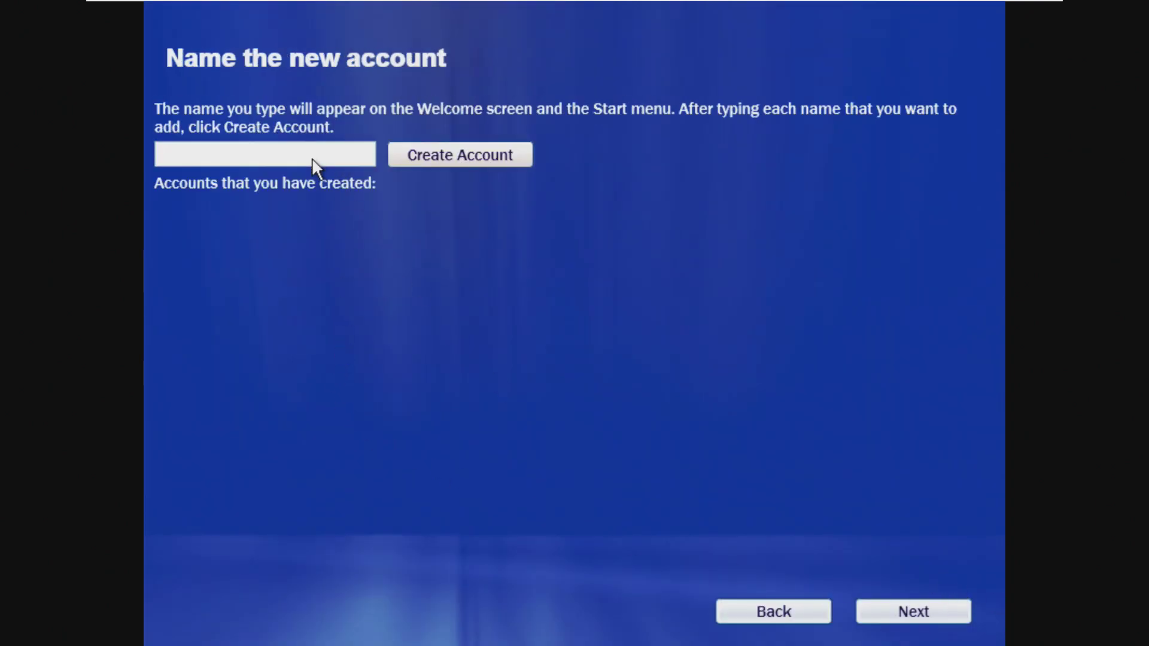
{"action": "type", "text": "Windows"}
{"action": "left_click", "coordinate": [508, 154]}
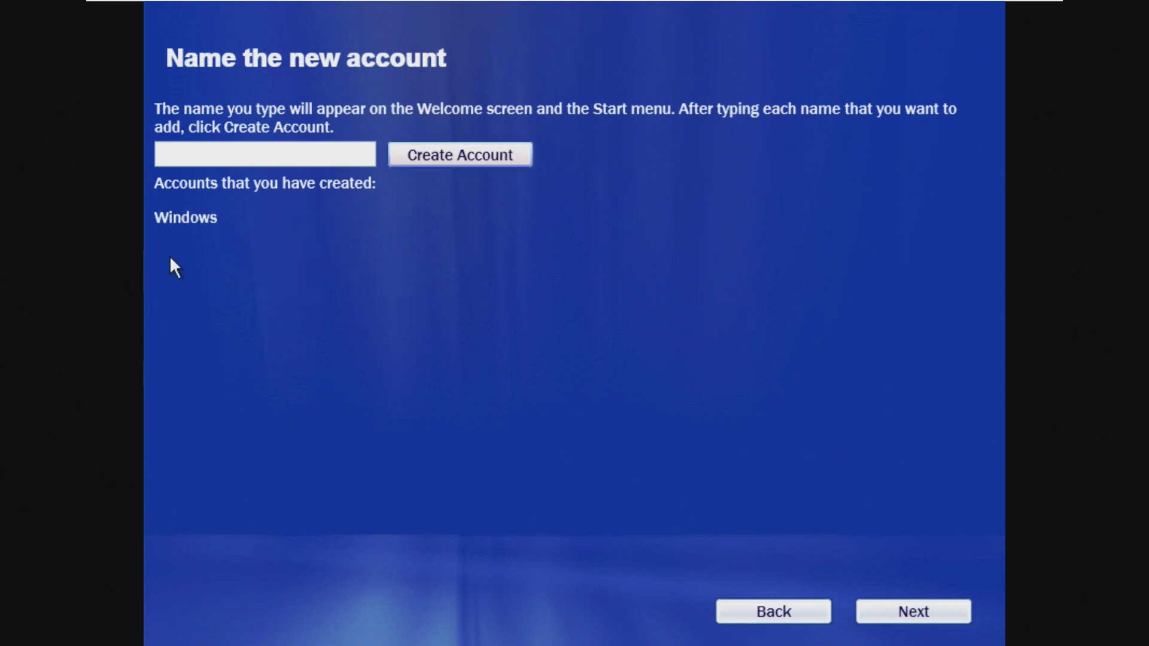
{"action": "left_click", "coordinate": [964, 609]}
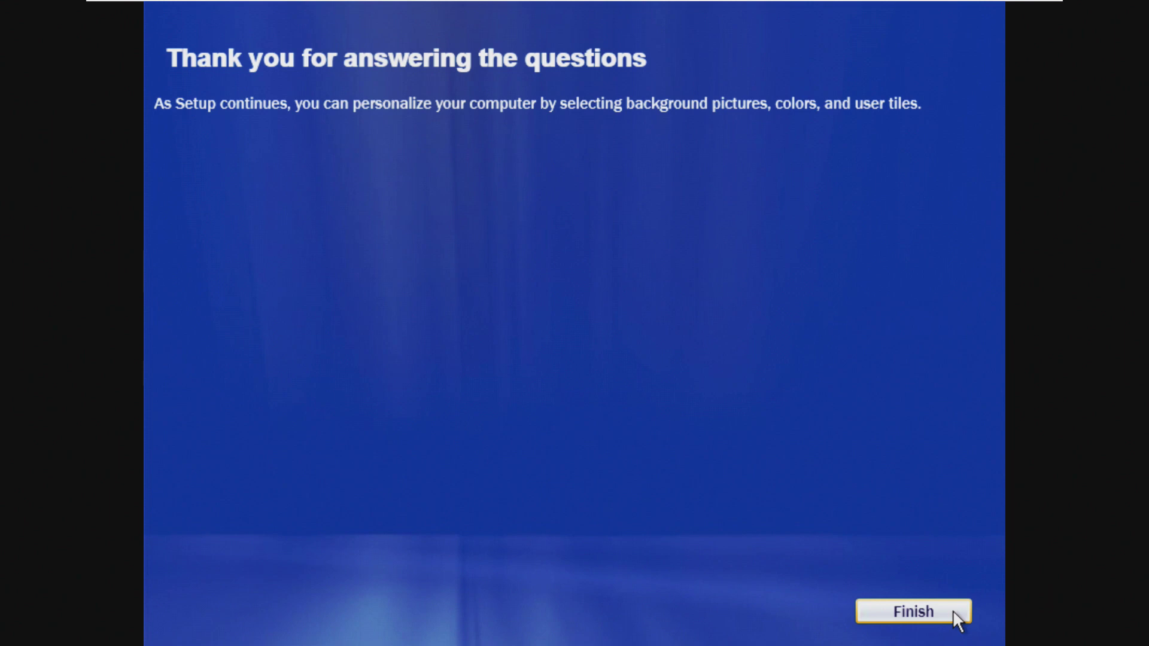
{"action": "left_click", "coordinate": [954, 615]}
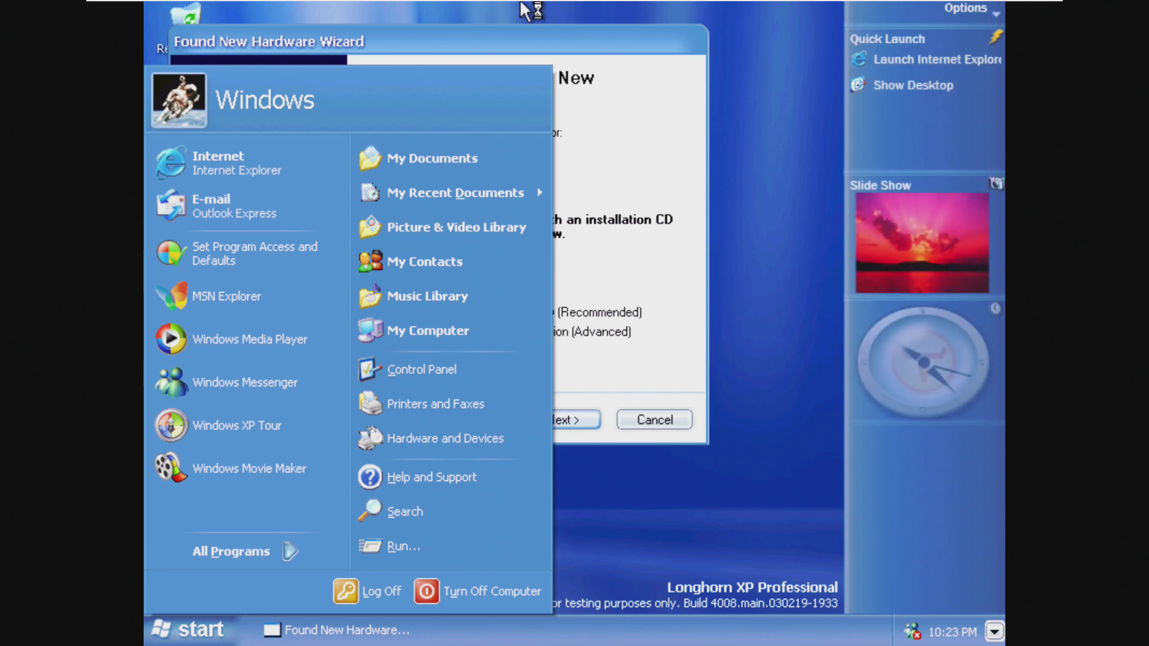
Check the resolution on the Display Settings tab via Control Panel's Appearance and Themes, then confirm with OK.
{"action": "left_click", "coordinate": [413, 369]}
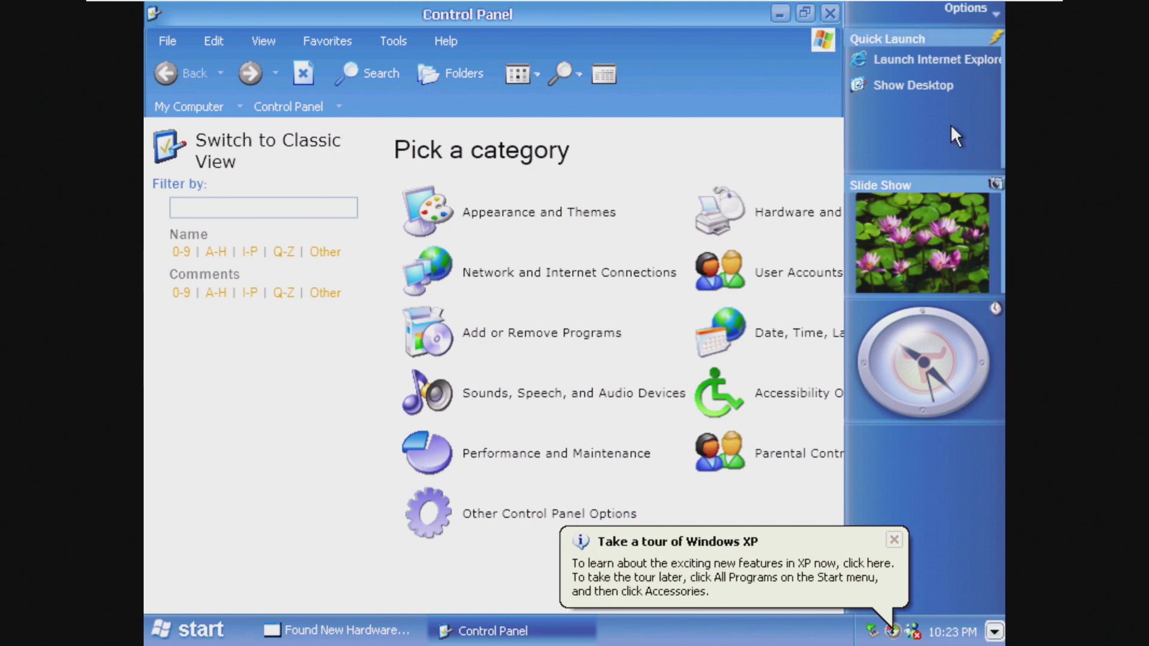
{"action": "left_click", "coordinate": [536, 218]}
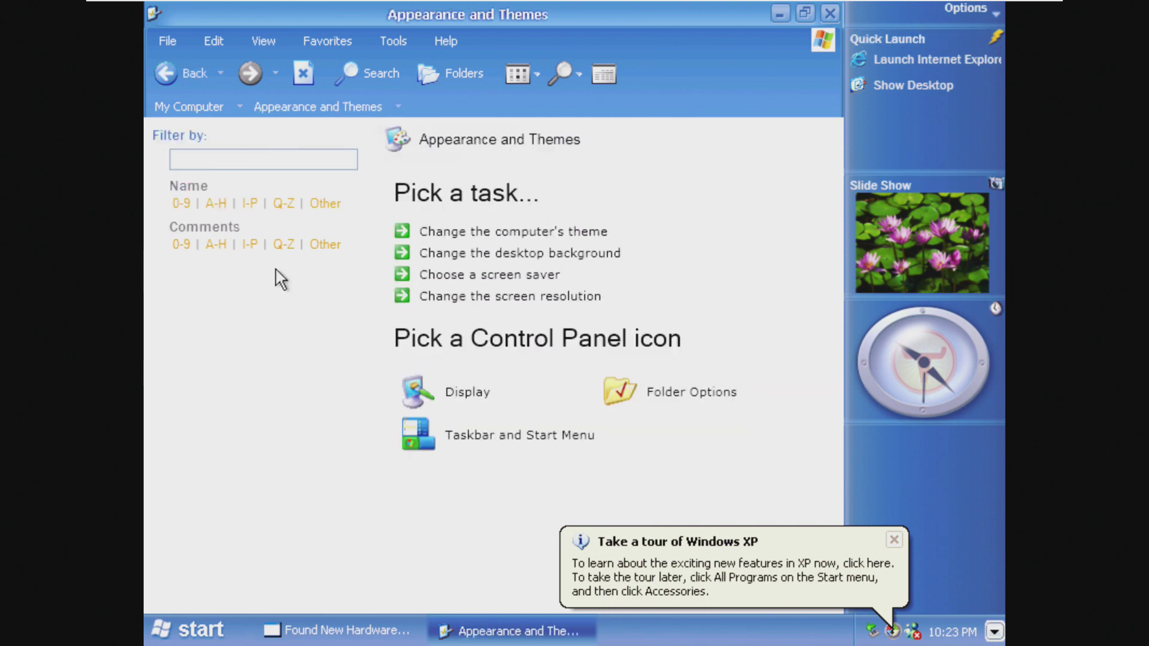
{"action": "left_click", "coordinate": [579, 298]}
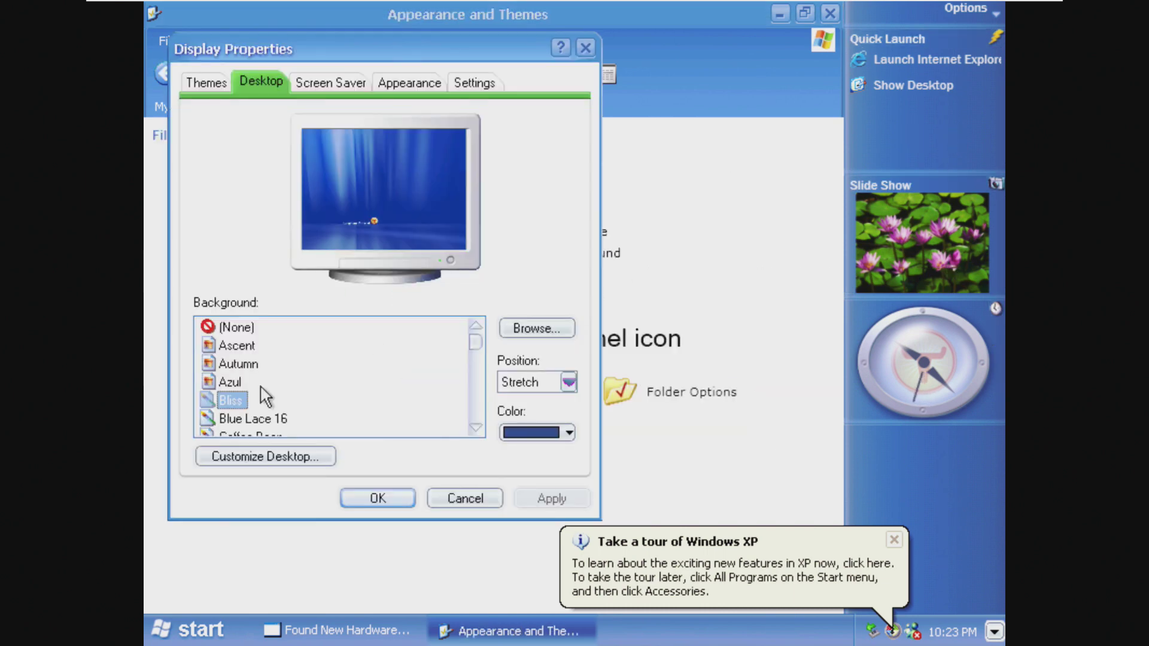
{"action": "left_click", "coordinate": [484, 81]}
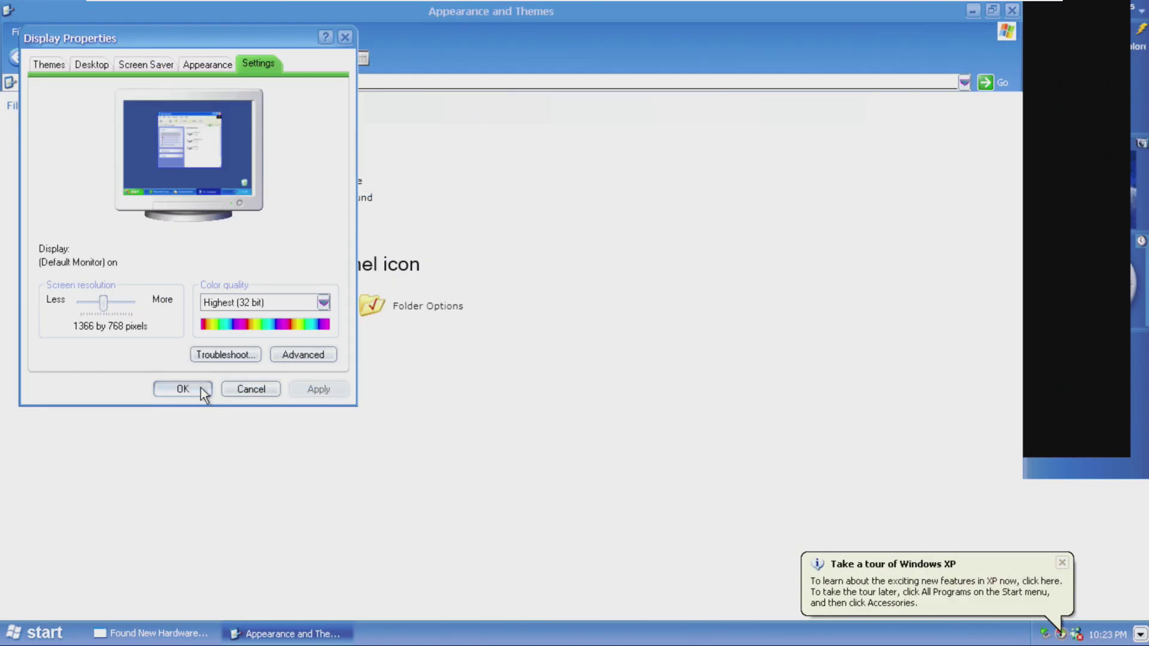
{"action": "left_click", "coordinate": [201, 389]}
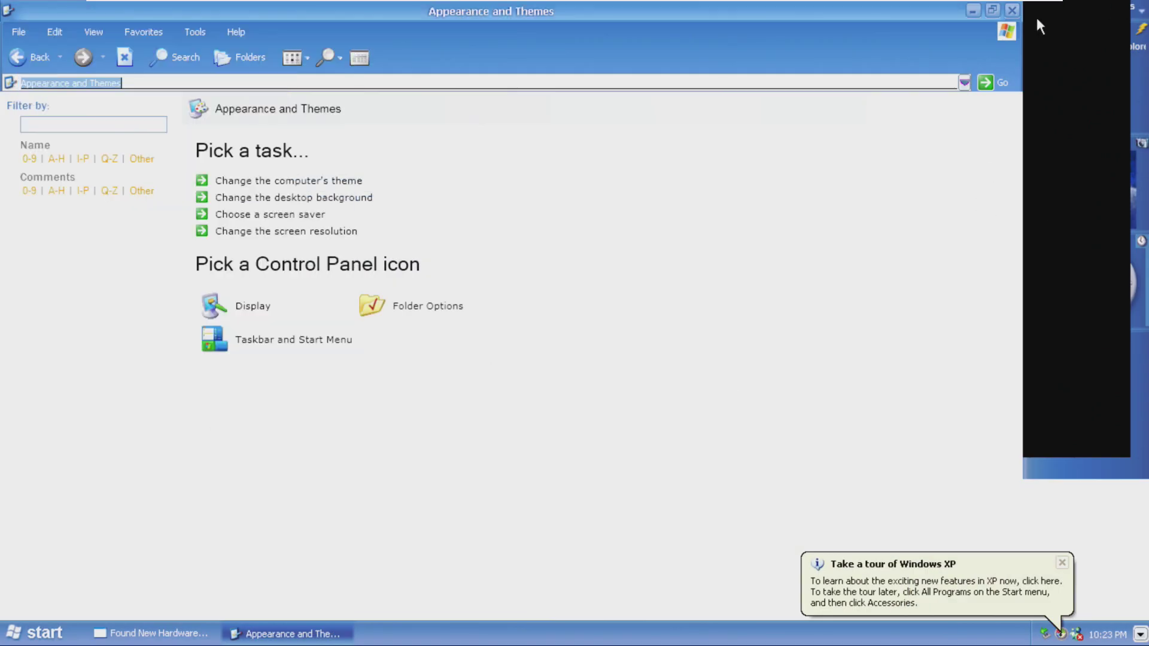
Close Appearance and Themes, the New Connection Wizard, and the hardware wizards from AC adapter to System CMOS.
{"action": "left_click", "coordinate": [1011, 10]}
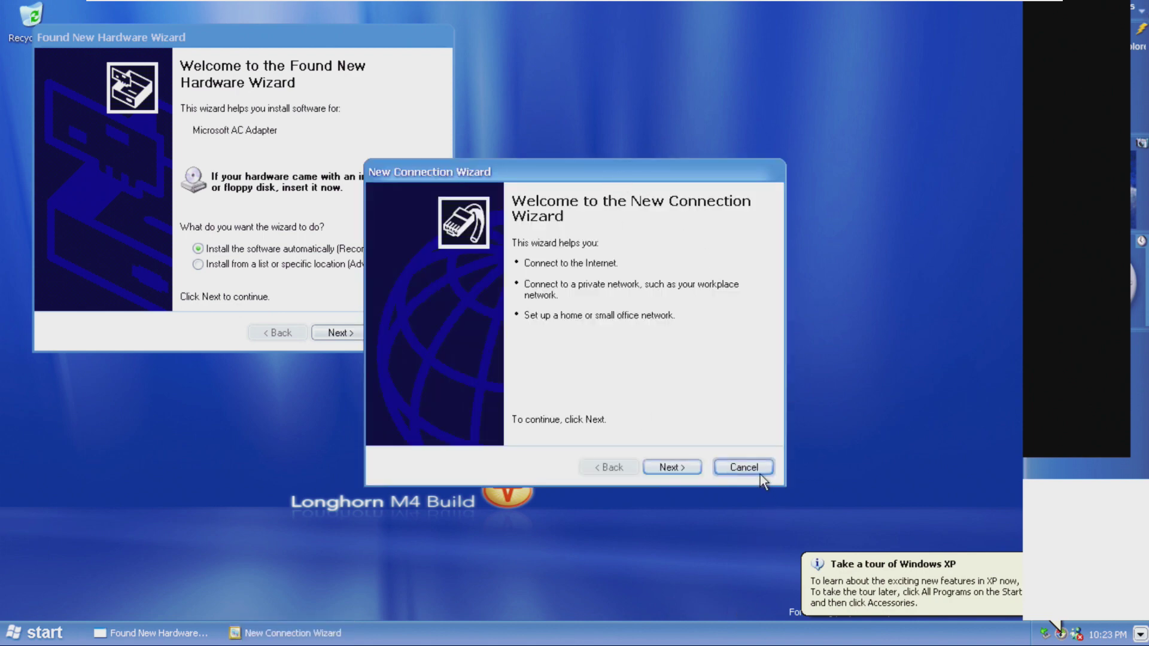
{"action": "left_click", "coordinate": [745, 464]}
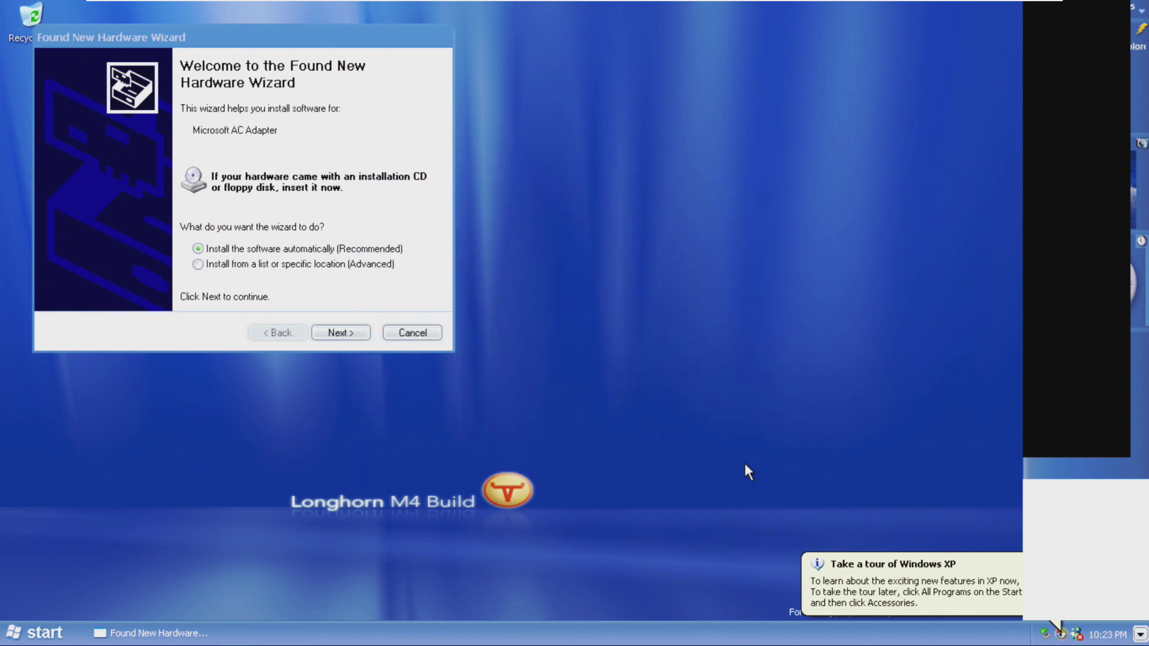
{"action": "left_click", "coordinate": [430, 333]}
{"action": "left_click", "coordinate": [398, 333]}
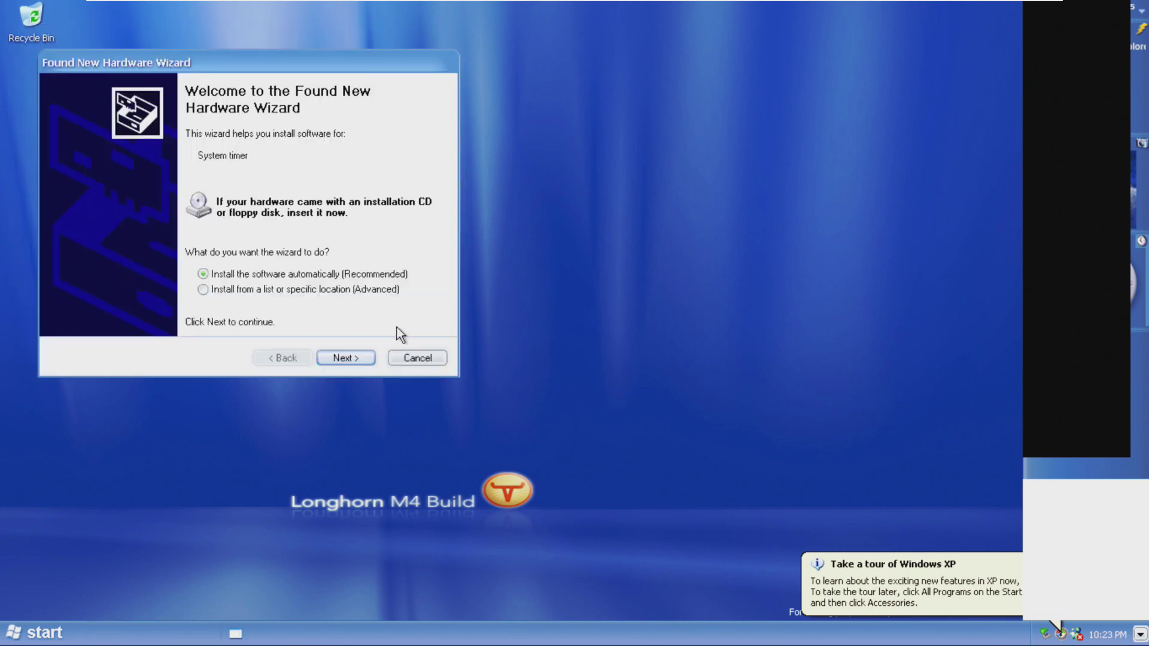
{"action": "left_click", "coordinate": [422, 382]}
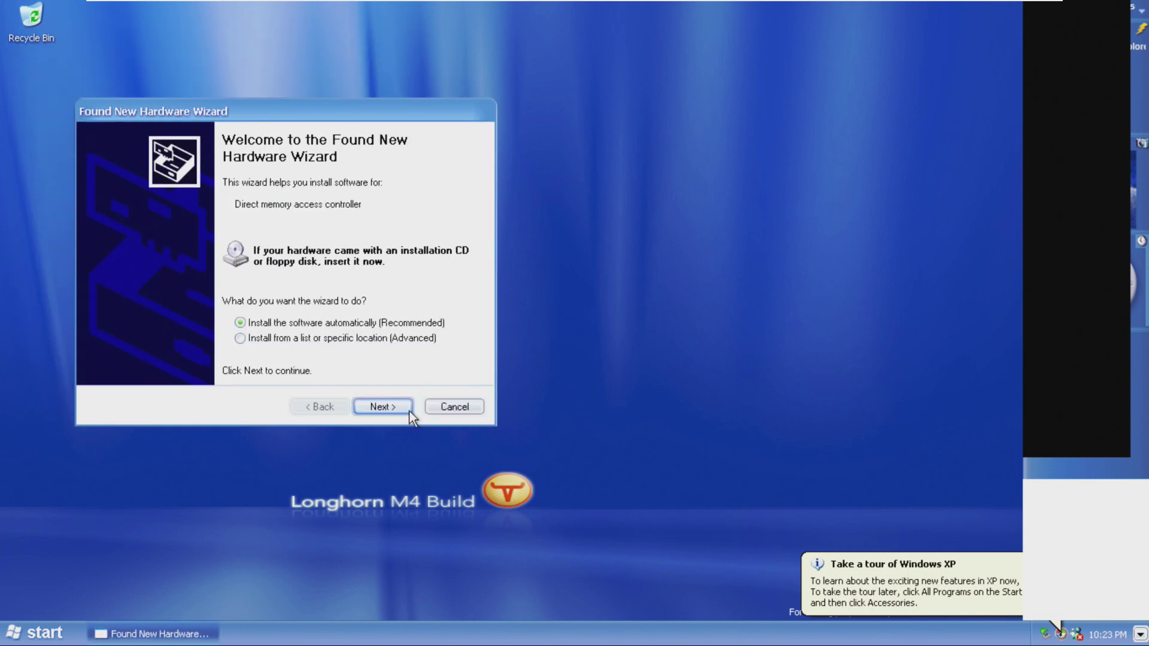
{"action": "left_click", "coordinate": [454, 407]}
{"action": "left_click", "coordinate": [474, 437]}
{"action": "left_click", "coordinate": [489, 456]}
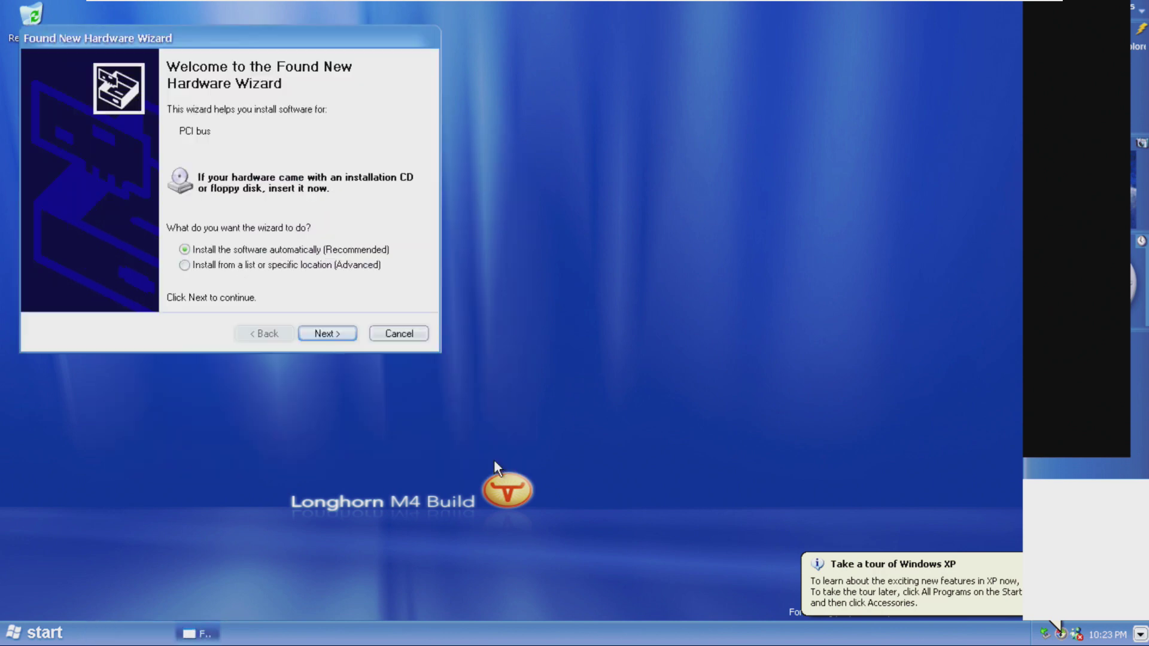
{"action": "left_click", "coordinate": [396, 328]}
{"action": "left_click", "coordinate": [399, 332]}
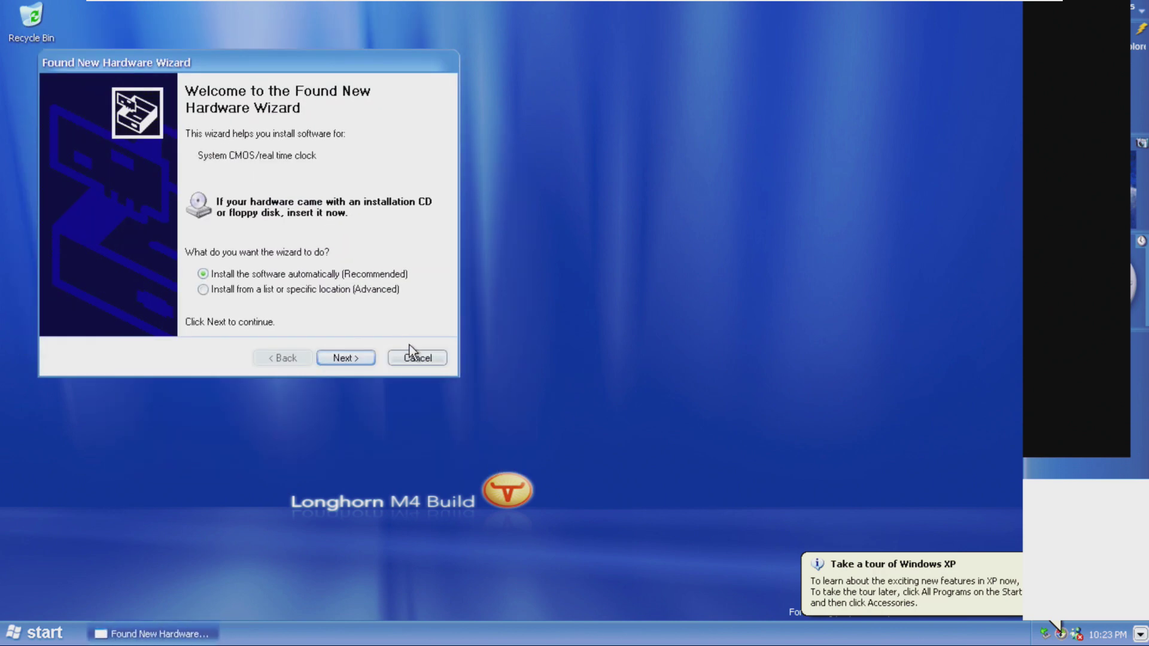
{"action": "left_click", "coordinate": [414, 355]}
Cancel the remaining hardware wizards, motherboard through Universal USB, and close the Windows XP tour.
{"action": "left_click", "coordinate": [434, 378]}
{"action": "left_click", "coordinate": [454, 406]}
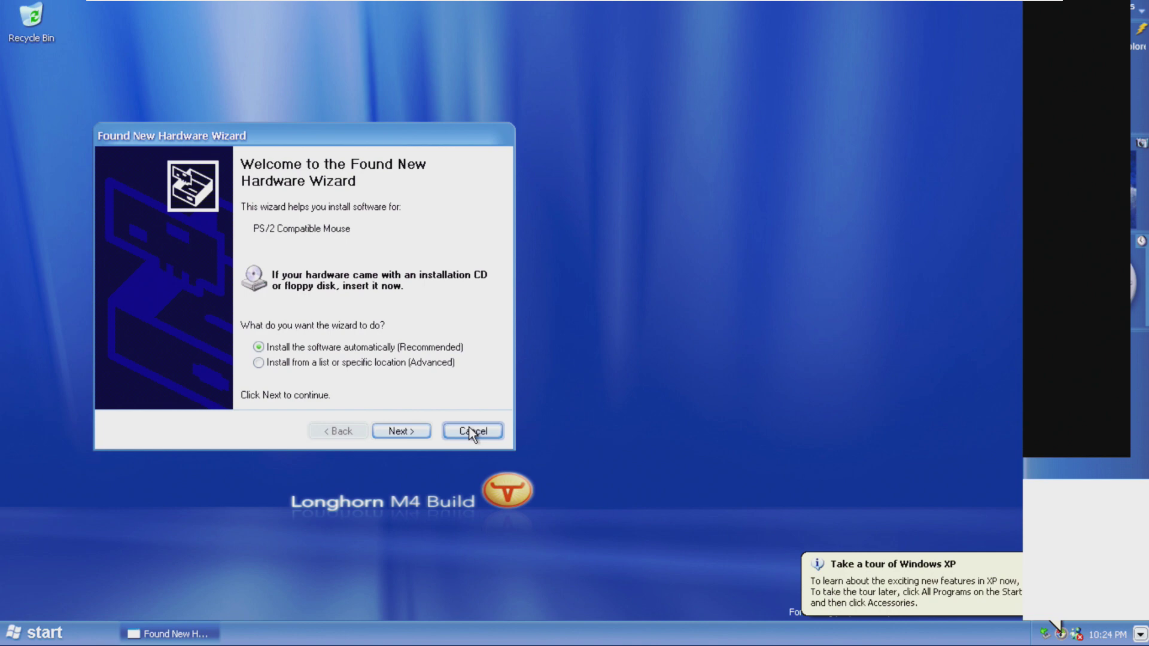
{"action": "left_click", "coordinate": [471, 428]}
{"action": "left_click", "coordinate": [497, 460]}
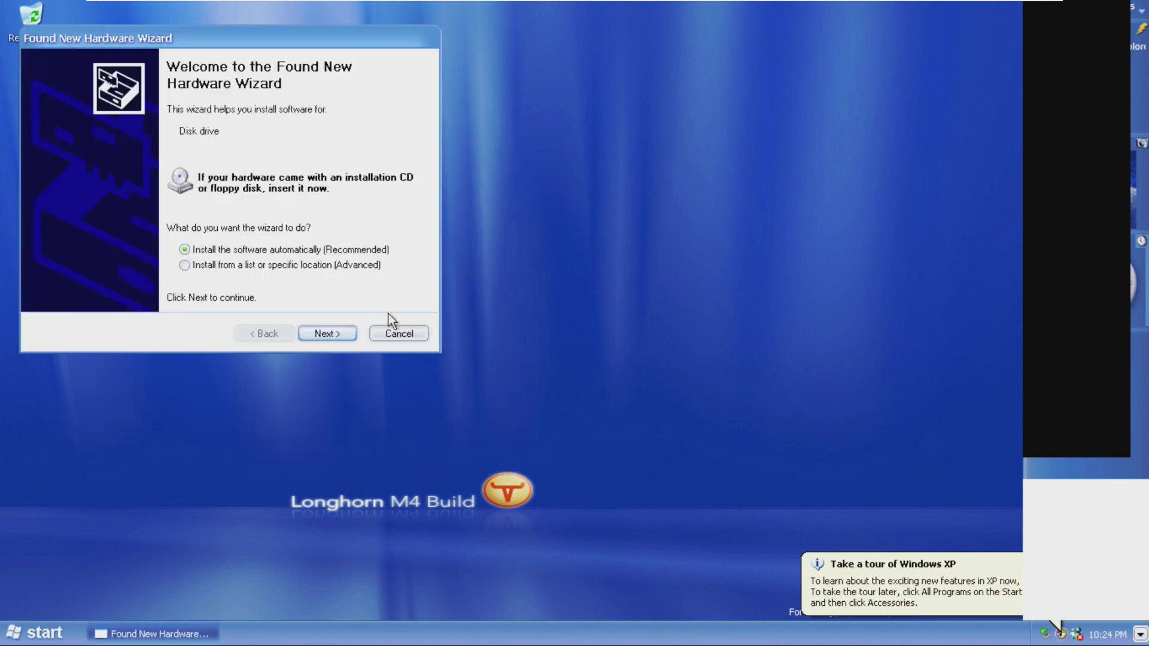
{"action": "left_click", "coordinate": [400, 334]}
{"action": "left_click", "coordinate": [417, 339]}
{"action": "left_click", "coordinate": [427, 360]}
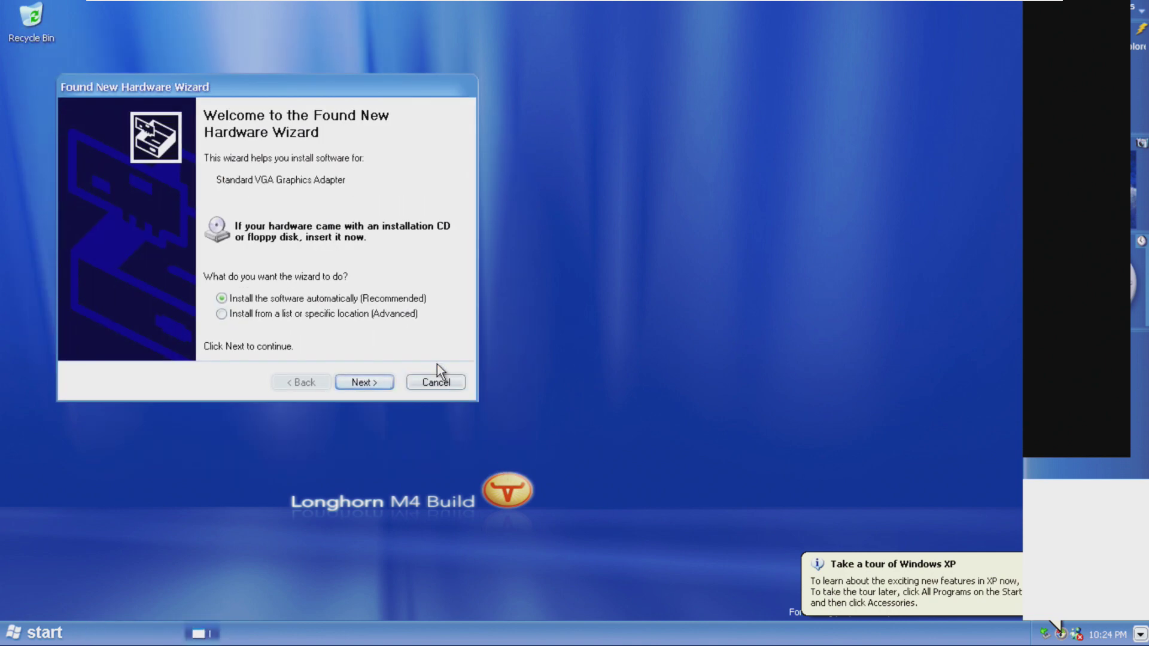
{"action": "left_click", "coordinate": [448, 383]}
{"action": "left_click", "coordinate": [465, 407]}
{"action": "left_click", "coordinate": [473, 431]}
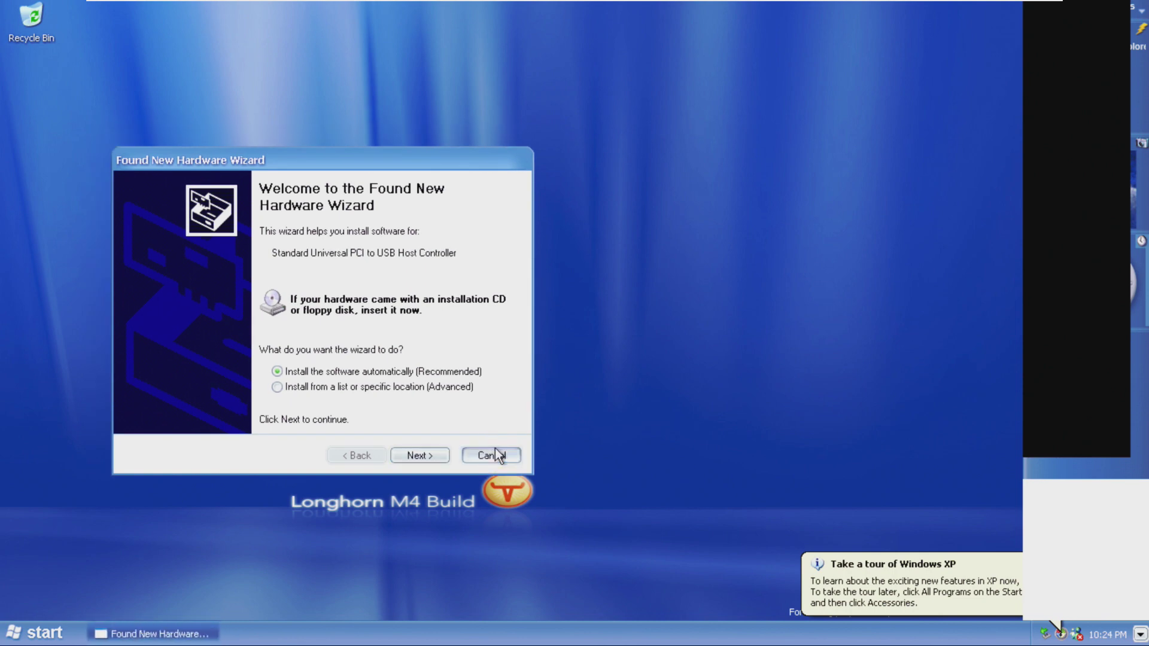
{"action": "left_click", "coordinate": [493, 449]}
{"action": "left_click", "coordinate": [958, 579]}
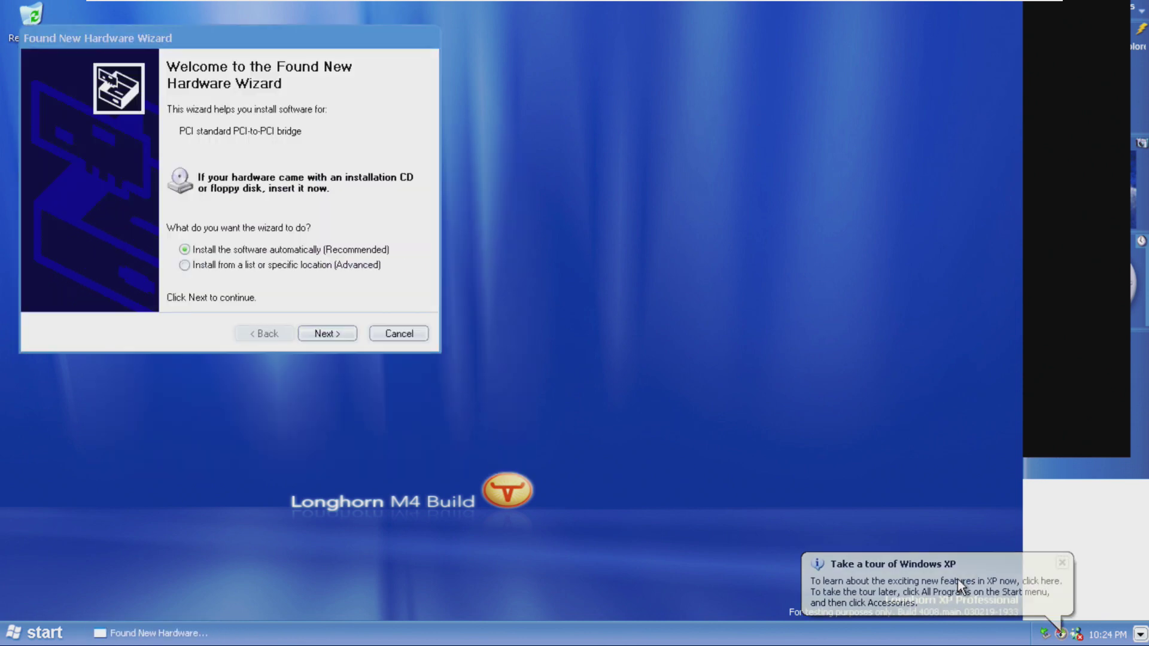
{"action": "left_click", "coordinate": [432, 42]}
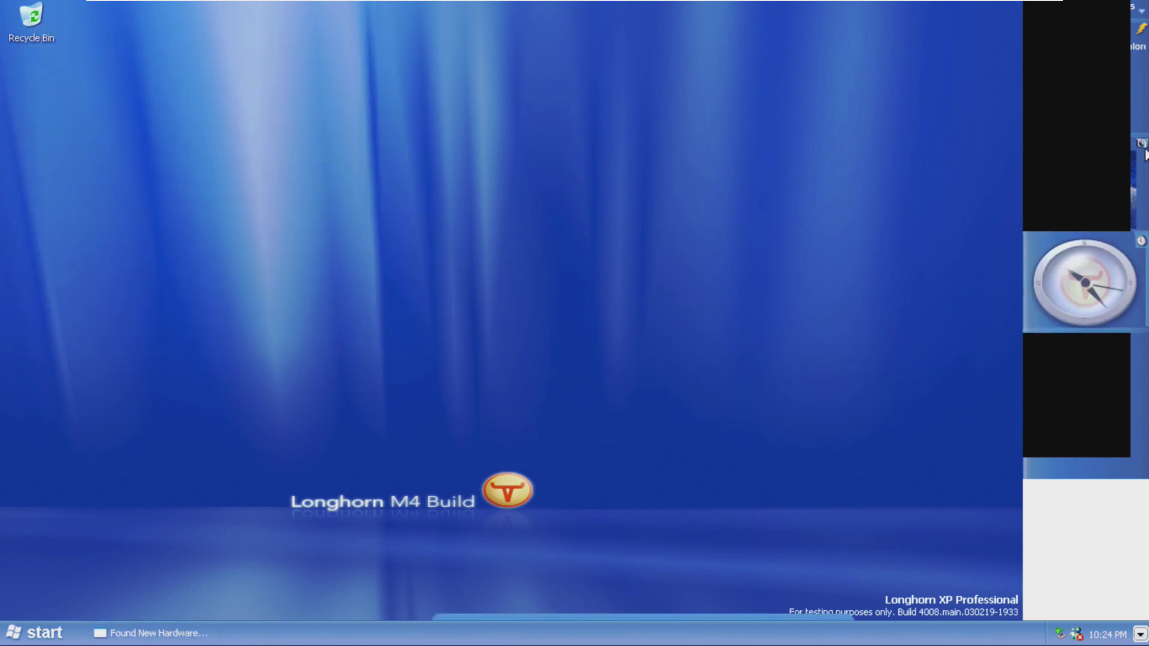
Move the Quick Launch tile lower in the sidebar, close Recycle Bin, and open Start.
{"action": "mouse_move", "coordinate": [1143, 33]}
{"action": "left_mouse_down"}
{"action": "mouse_move", "coordinate": [1142, 5]}
{"action": "mouse_move", "coordinate": [1134, 46]}
{"action": "mouse_move", "coordinate": [849, 173]}
{"action": "mouse_move", "coordinate": [1144, 242]}
{"action": "mouse_move", "coordinate": [1137, 326]}
{"action": "mouse_move", "coordinate": [1129, 36]}
{"action": "left_mouse_up"}
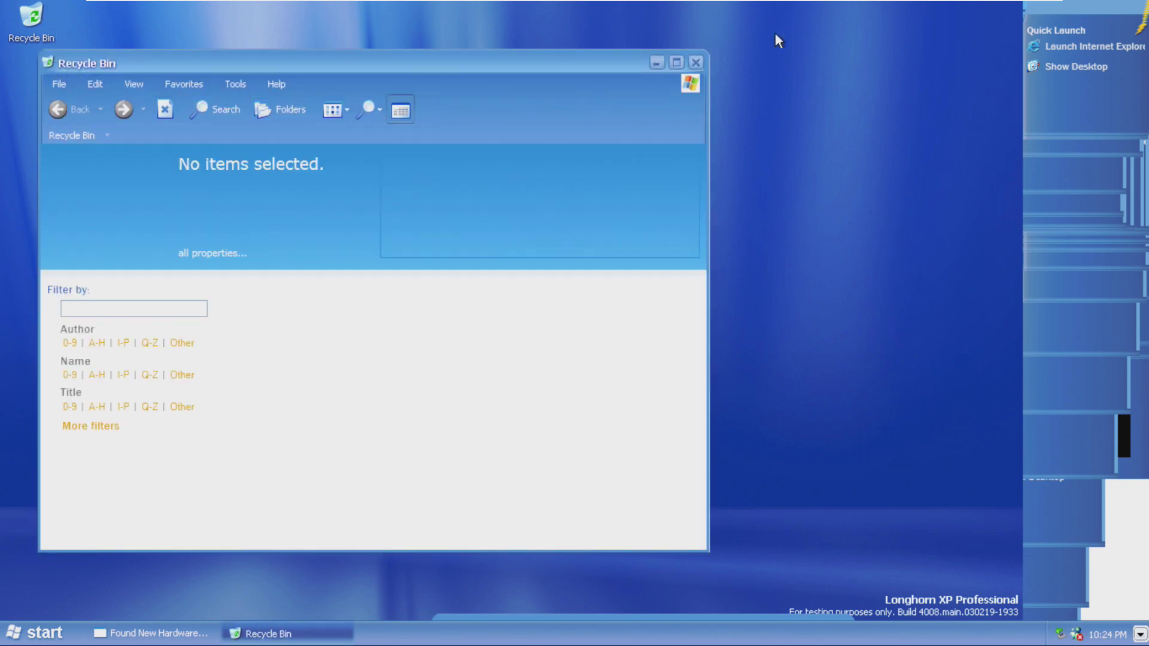
{"action": "left_click", "coordinate": [696, 62]}
{"action": "left_click", "coordinate": [37, 632]}
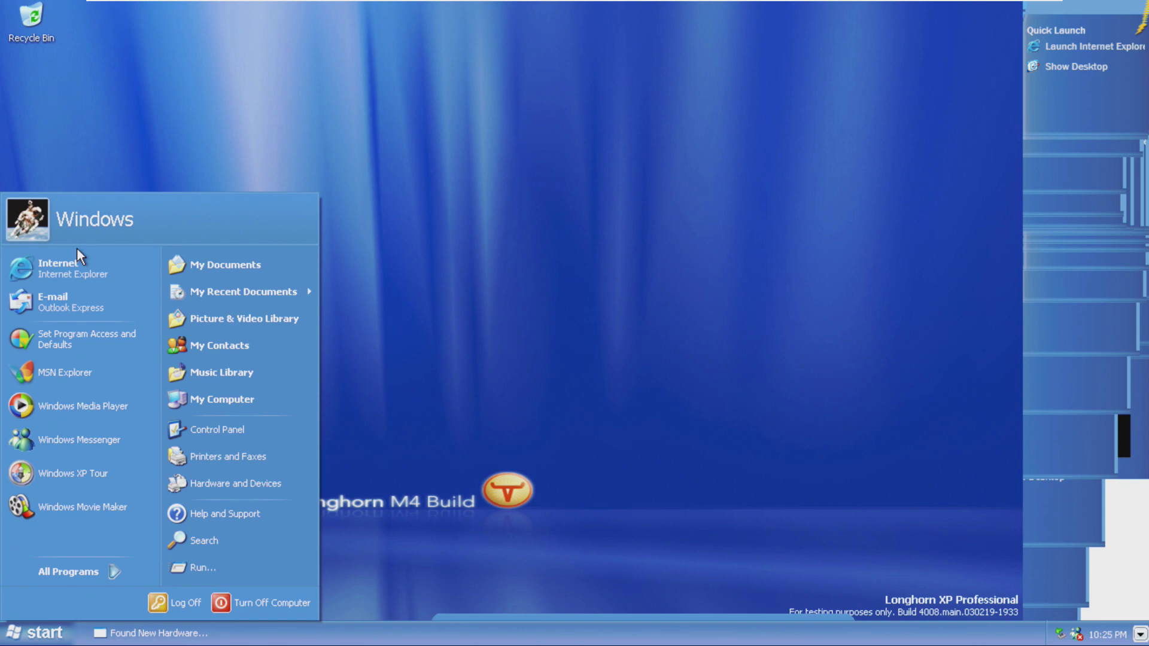
Launch 3D Pinball for Windows – Space Cadet from the Start menu's Games folder.
{"action": "left_click", "coordinate": [242, 344]}
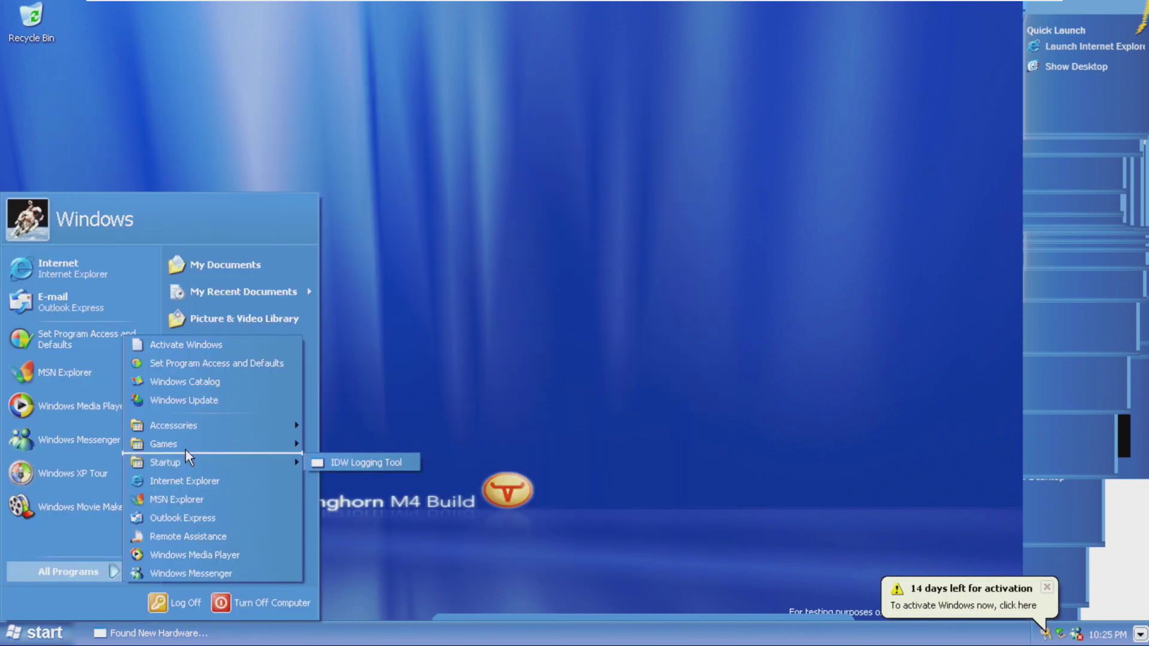
{"action": "mouse_move", "coordinate": [185, 448]}
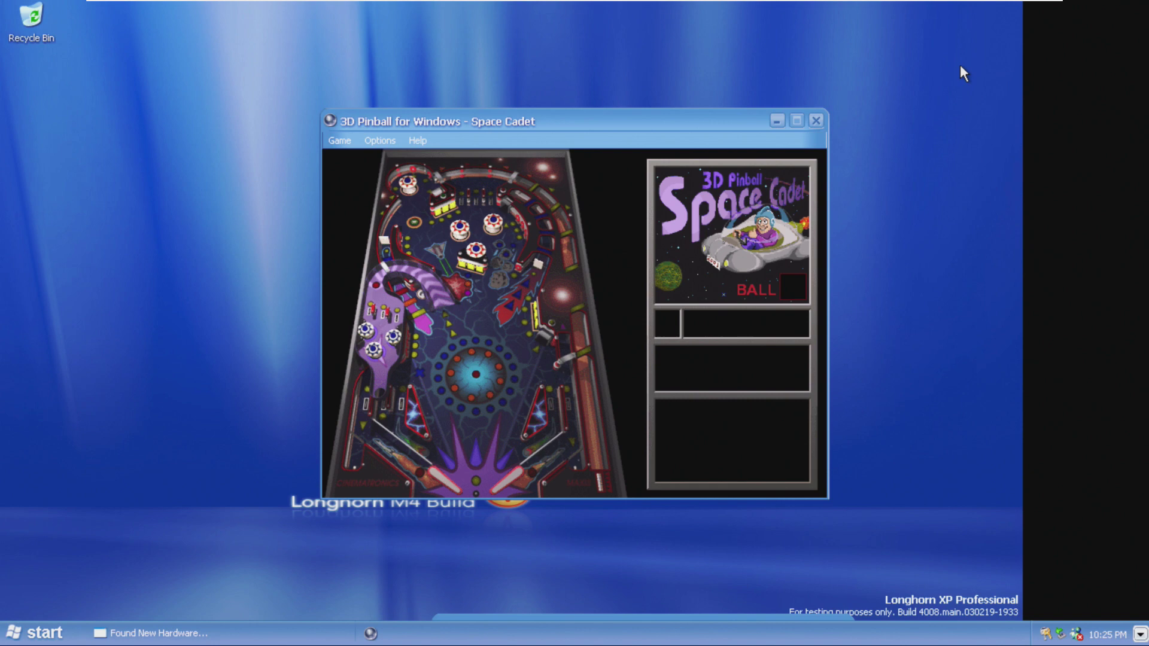
Close 3D Pinball and the Start menu.
{"action": "left_click", "coordinate": [817, 121]}
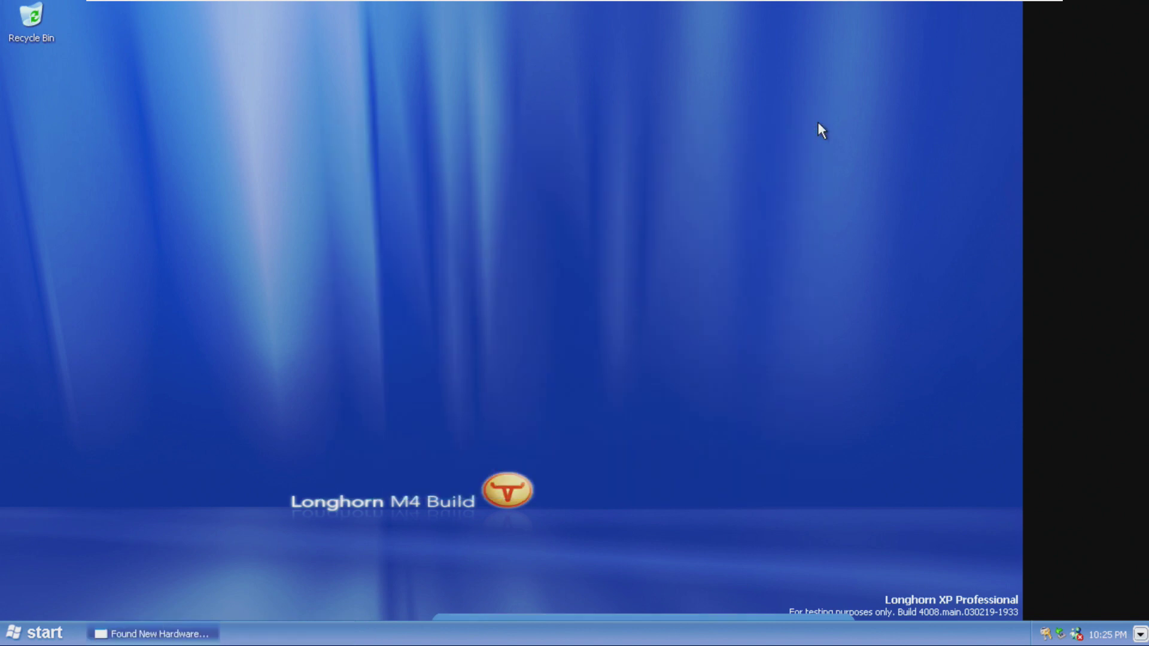
{"action": "left_click", "coordinate": [36, 633]}
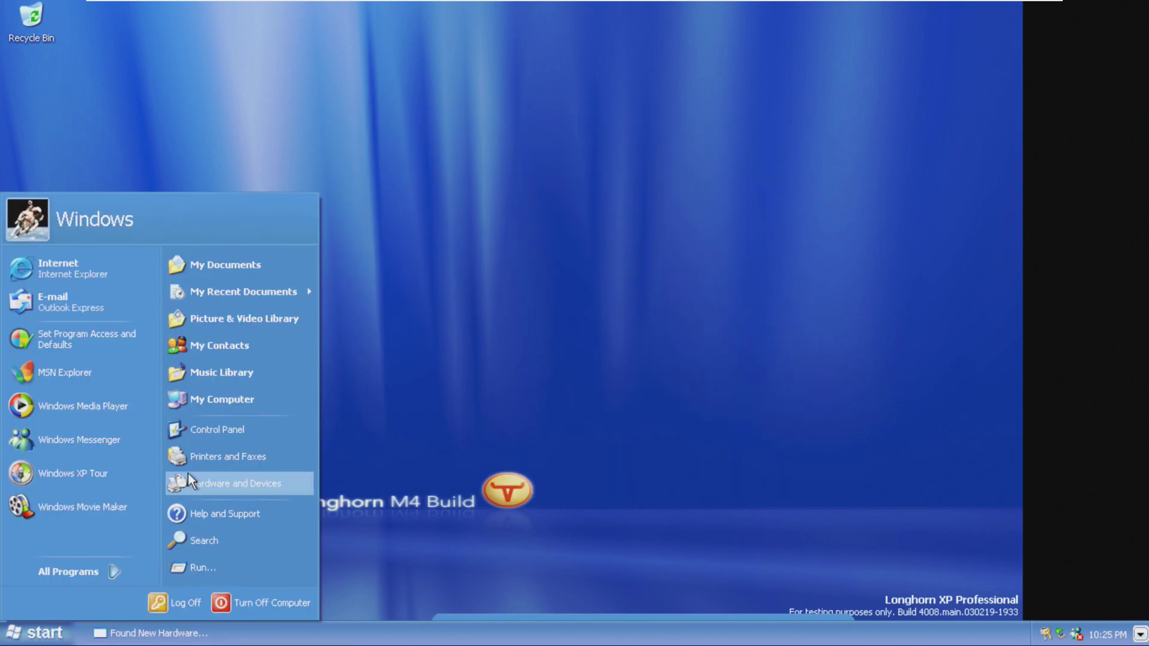
{"action": "left_click", "coordinate": [918, 220]}
Run winver to confirm Version 6.0 Build 4008, then reopen the Start menu.
{"action": "key", "text": "super+r"}
{"action": "key", "text": "super+e"}
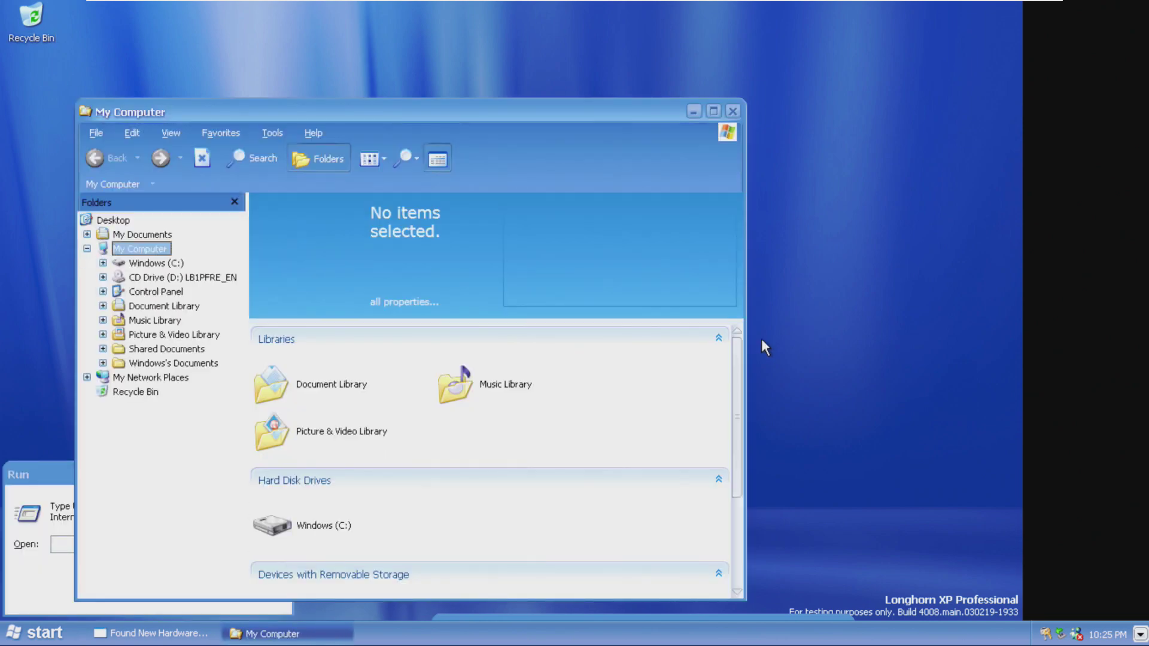
{"action": "left_click", "coordinate": [732, 111]}
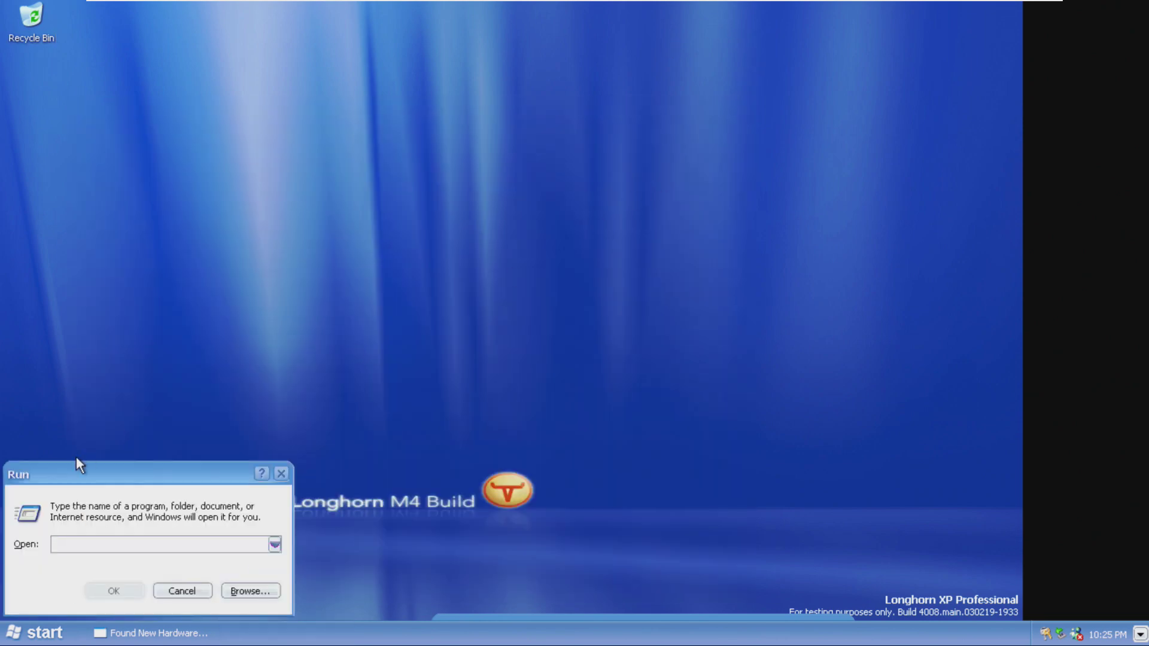
{"action": "type", "text": "winver"}
{"action": "key", "text": "Return"}
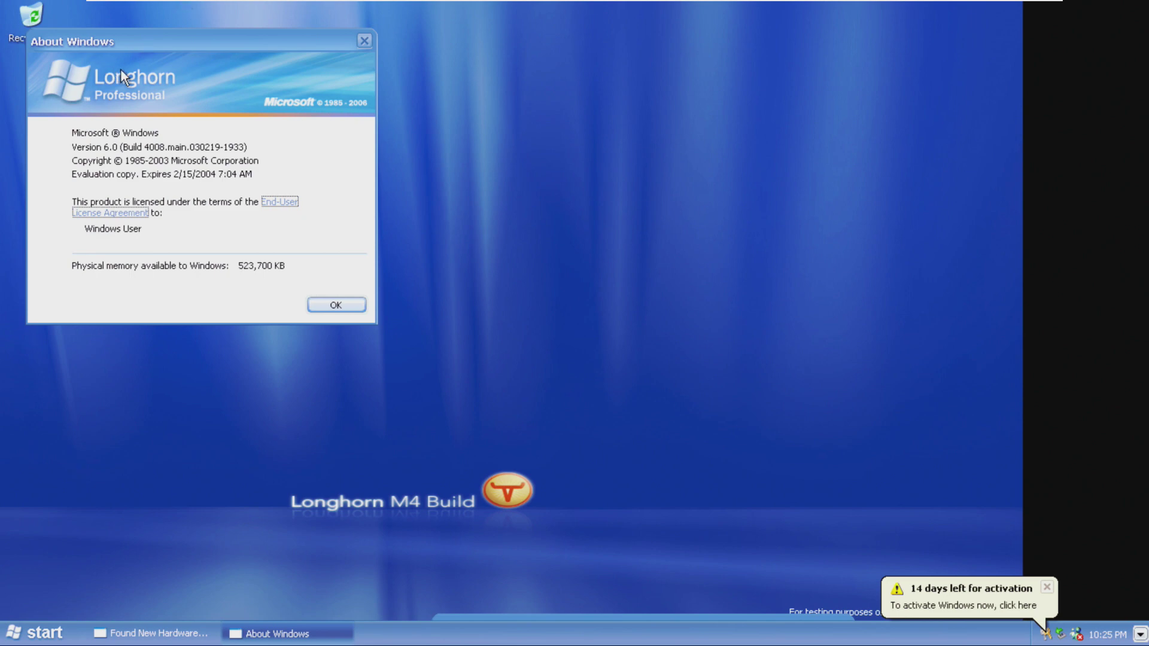
{"action": "left_click", "coordinate": [343, 310]}
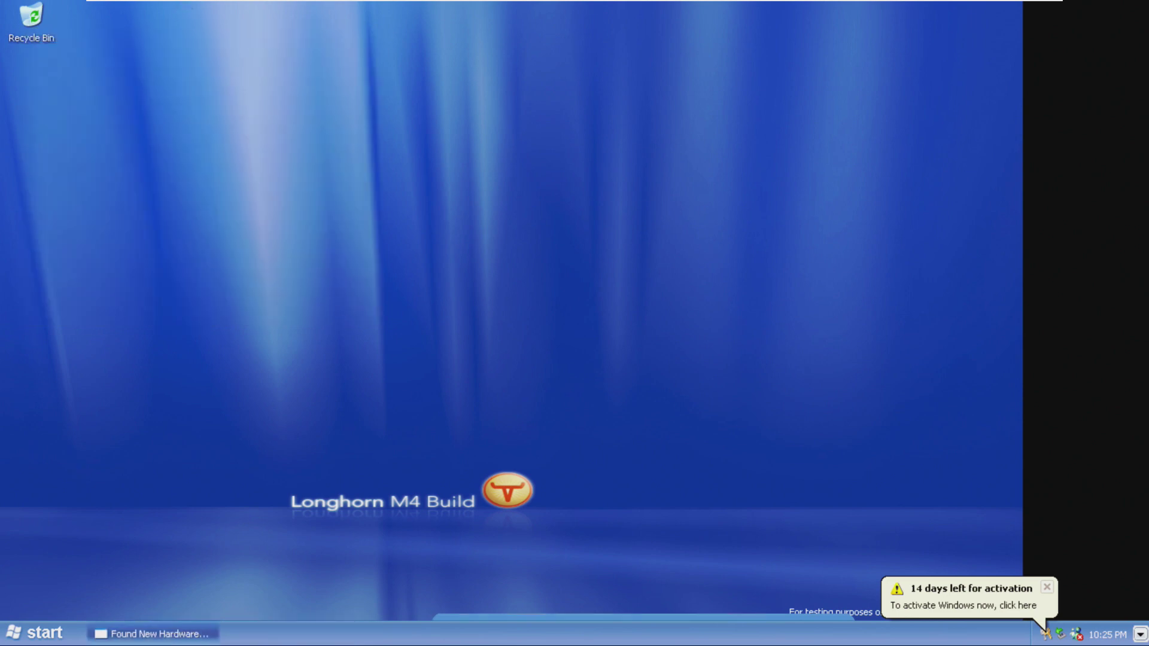
{"action": "key", "text": "super"}
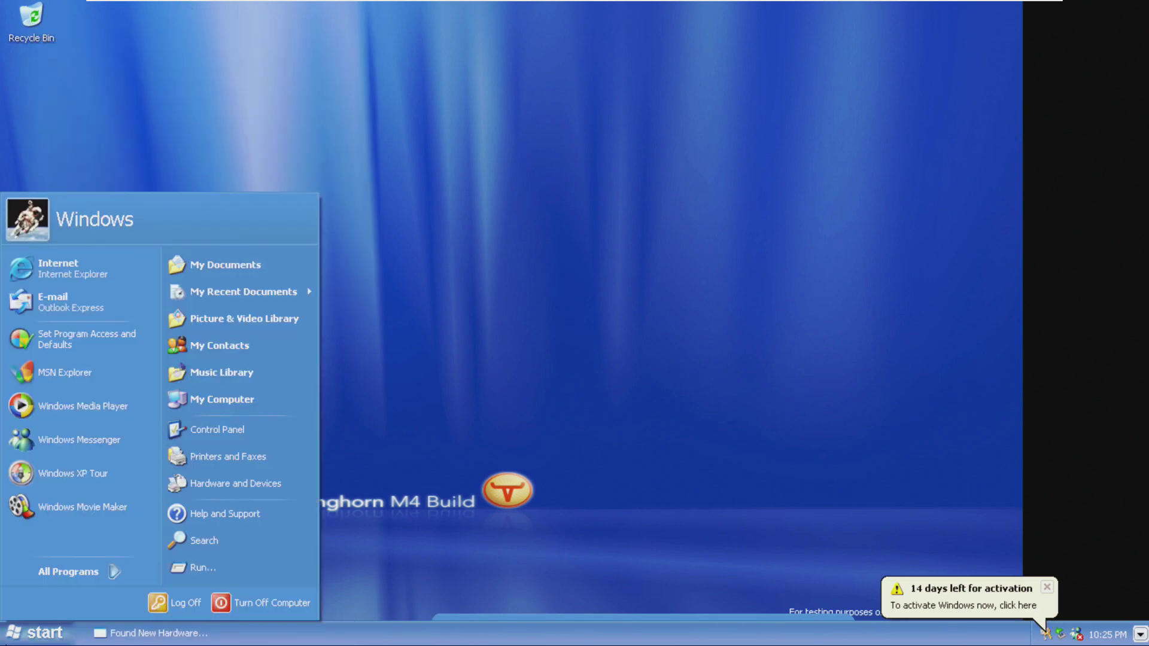
Open My Computer maximized, browse into Windows (C:), then return and select Shared Documents.
{"action": "left_click", "coordinate": [235, 397]}
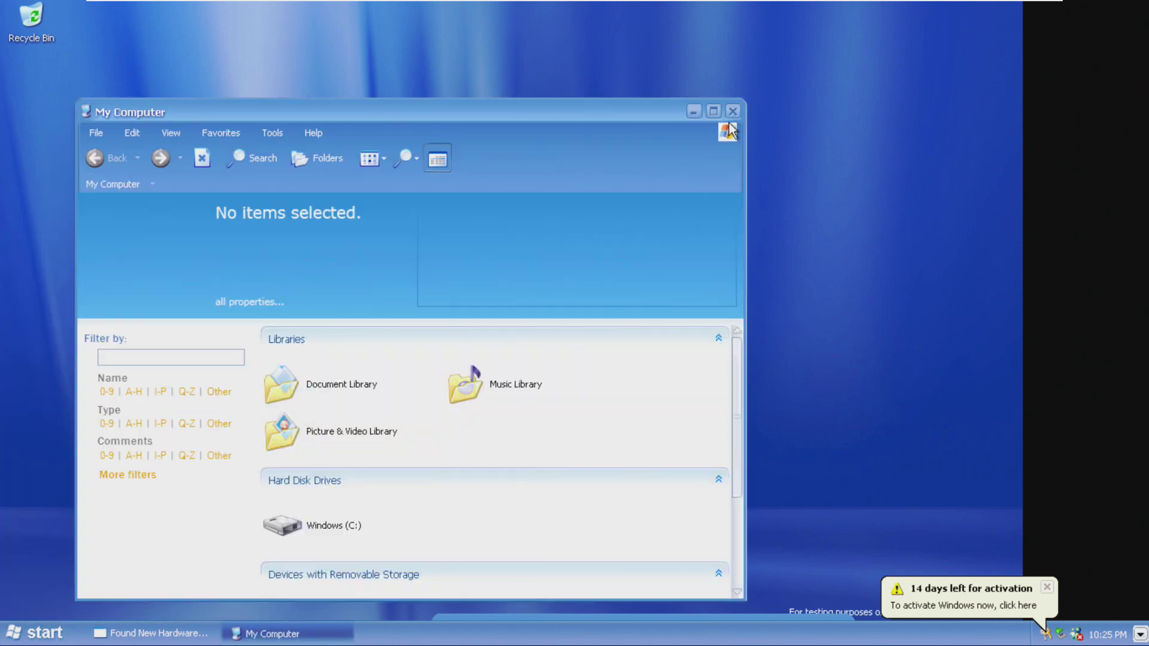
{"action": "left_click", "coordinate": [714, 111]}
{"action": "left_click", "coordinate": [1046, 587]}
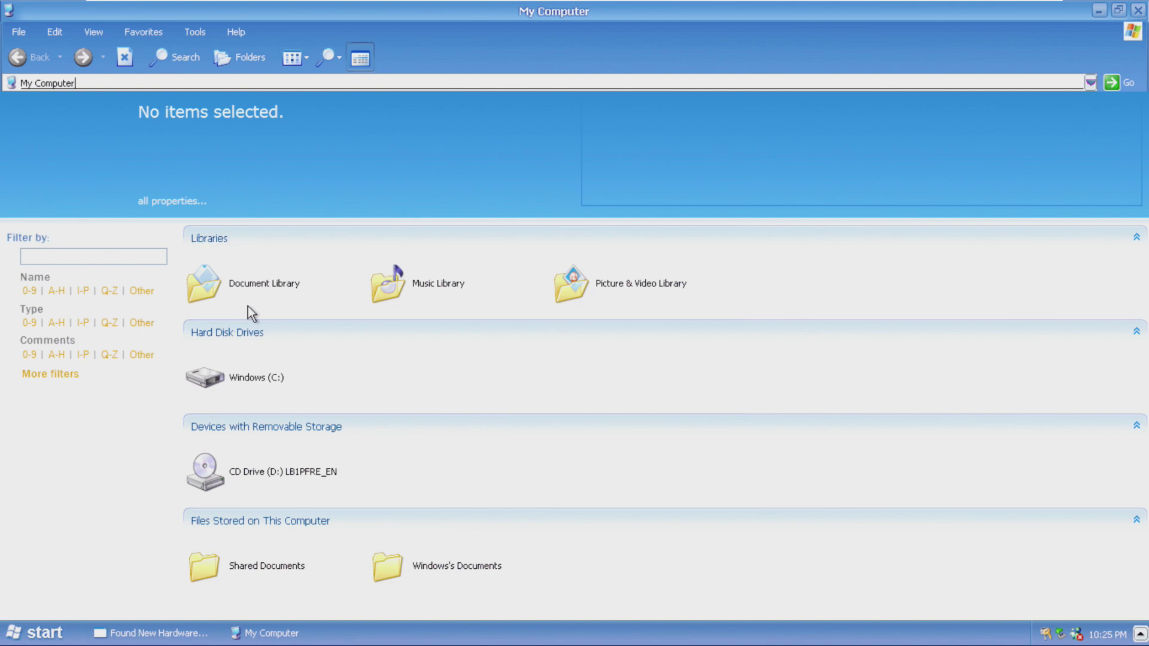
{"action": "double_click", "coordinate": [246, 377]}
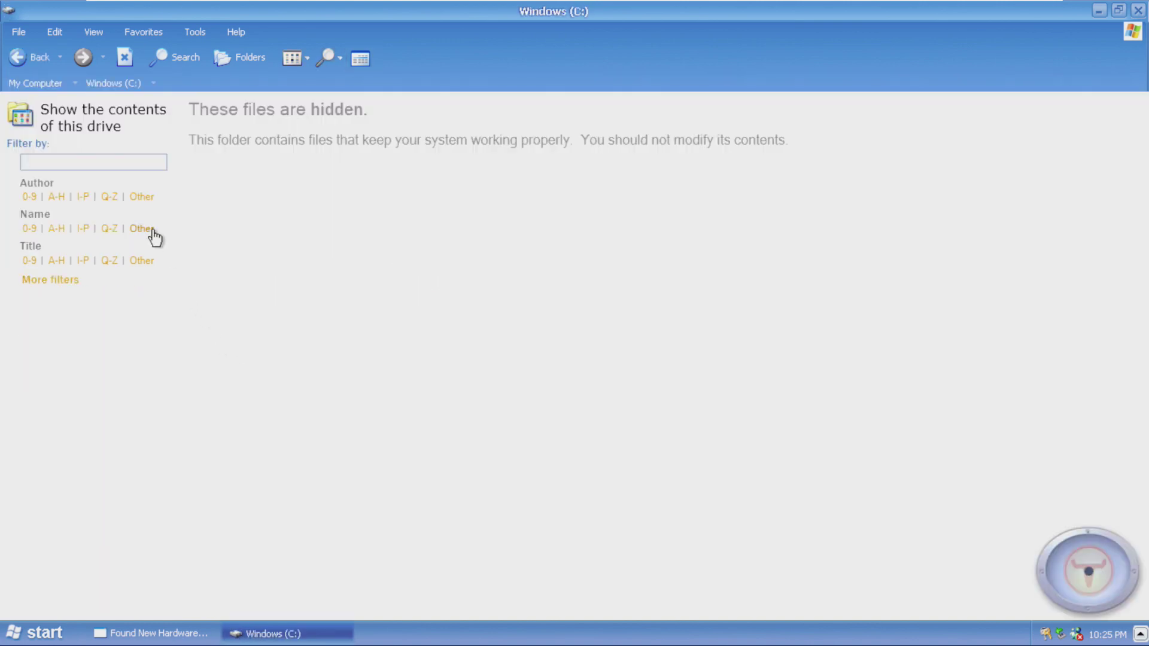
{"action": "left_click", "coordinate": [23, 56]}
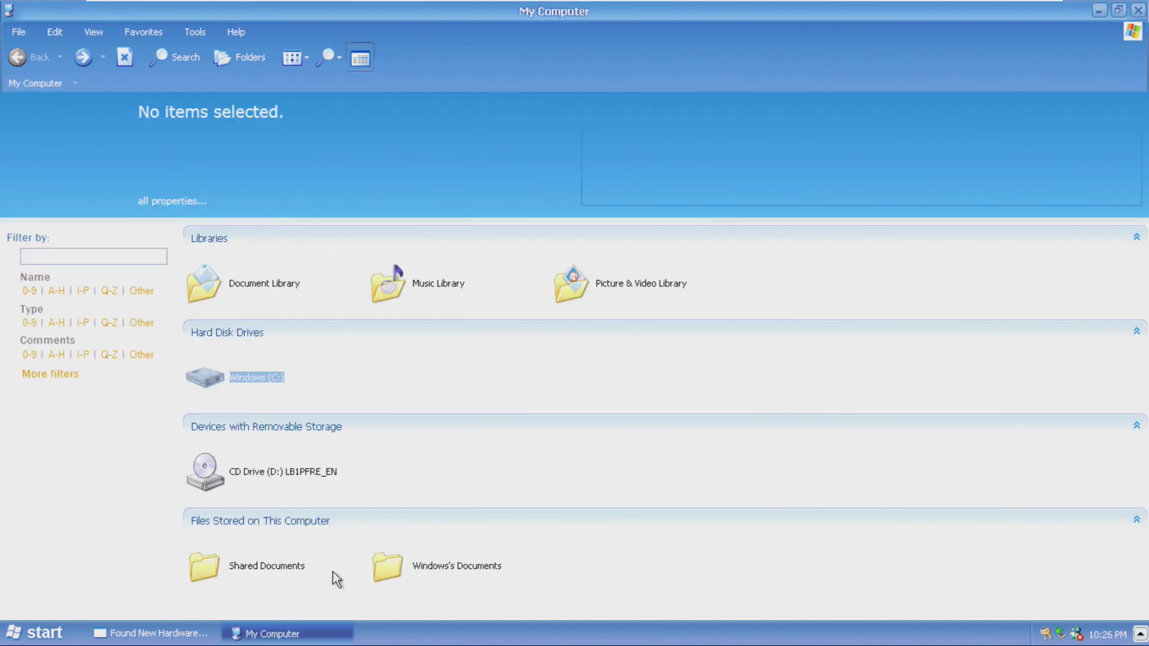
{"action": "left_click", "coordinate": [281, 476]}
{"action": "left_click", "coordinate": [240, 563]}
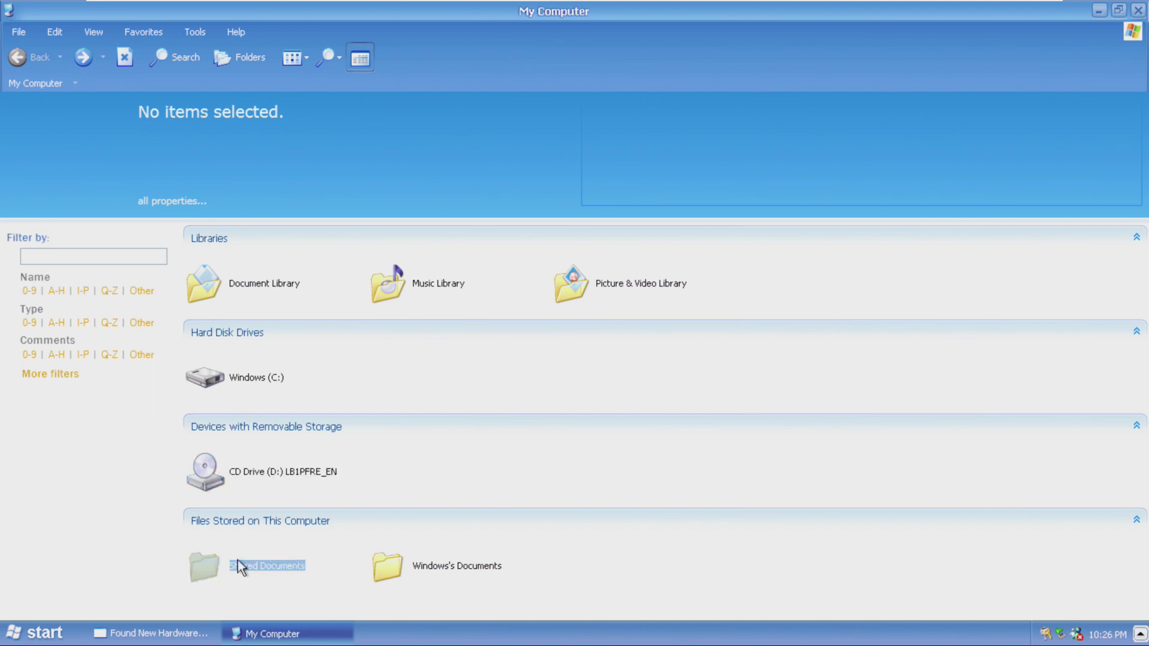
Try the A-H name filter, show the folder tree, restore the window, and cancel the hardware wizard.
{"action": "left_click", "coordinate": [56, 290]}
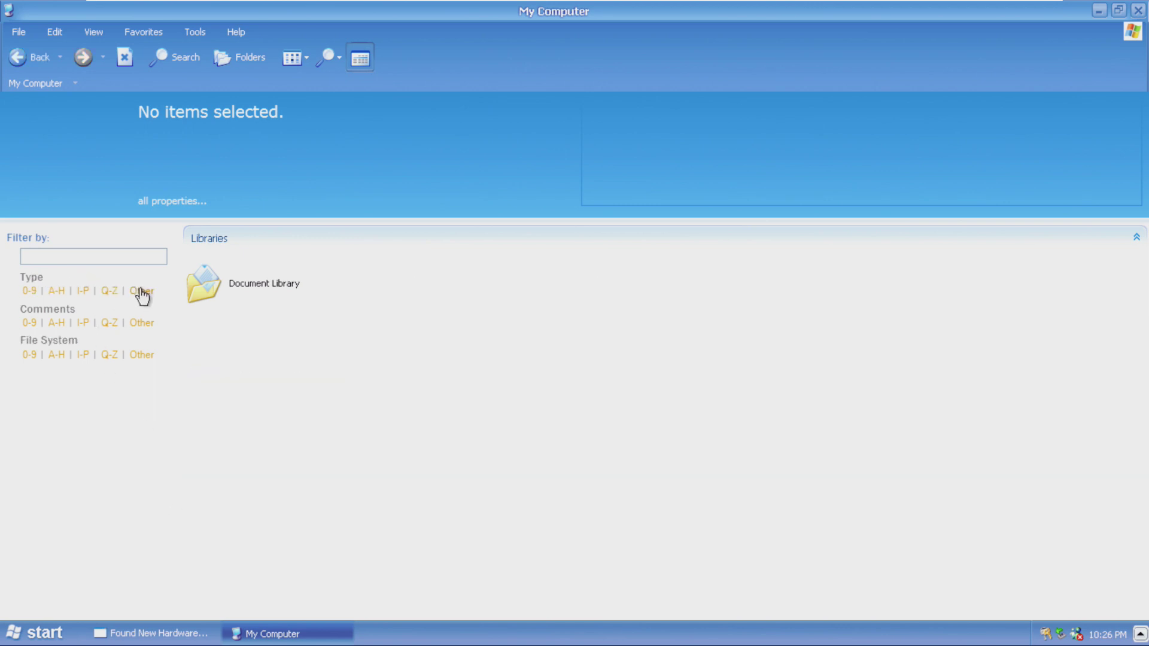
{"action": "left_click", "coordinate": [38, 65]}
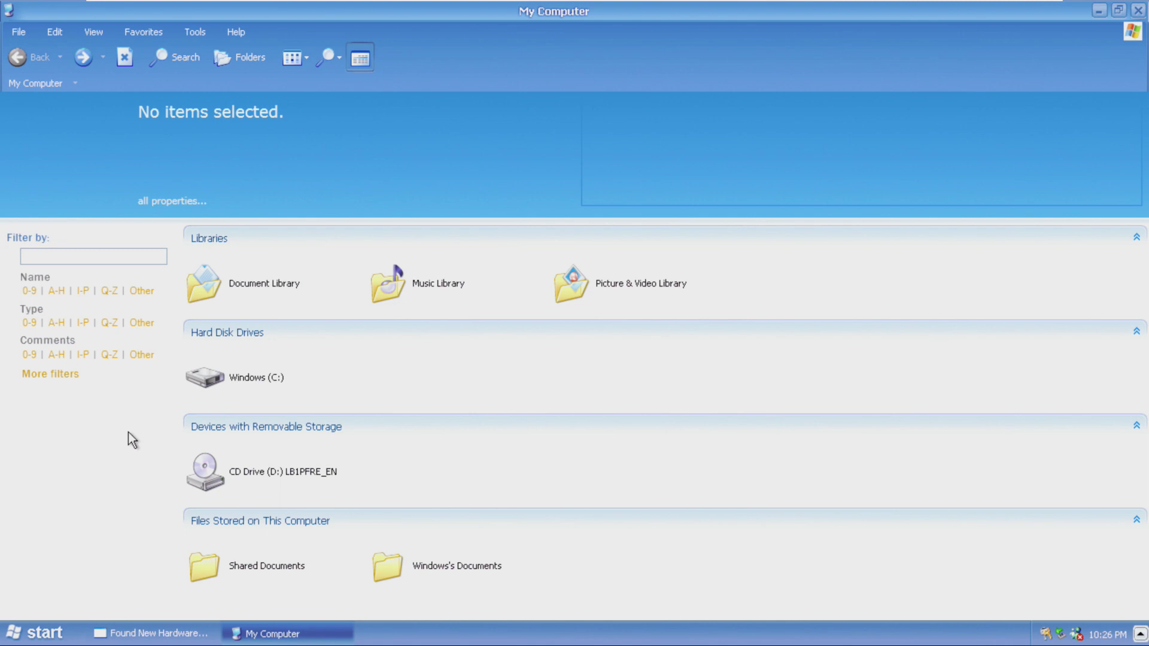
{"action": "left_click", "coordinate": [306, 58]}
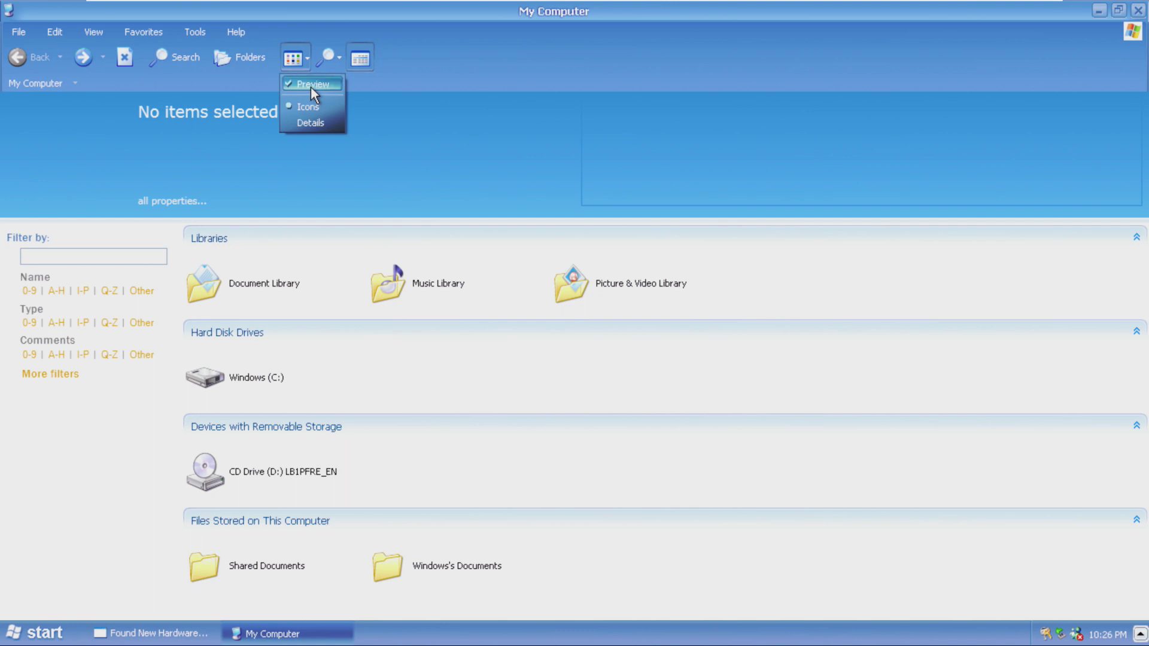
{"action": "left_click", "coordinate": [217, 56]}
{"action": "left_click", "coordinate": [223, 56]}
{"action": "left_click", "coordinate": [228, 54]}
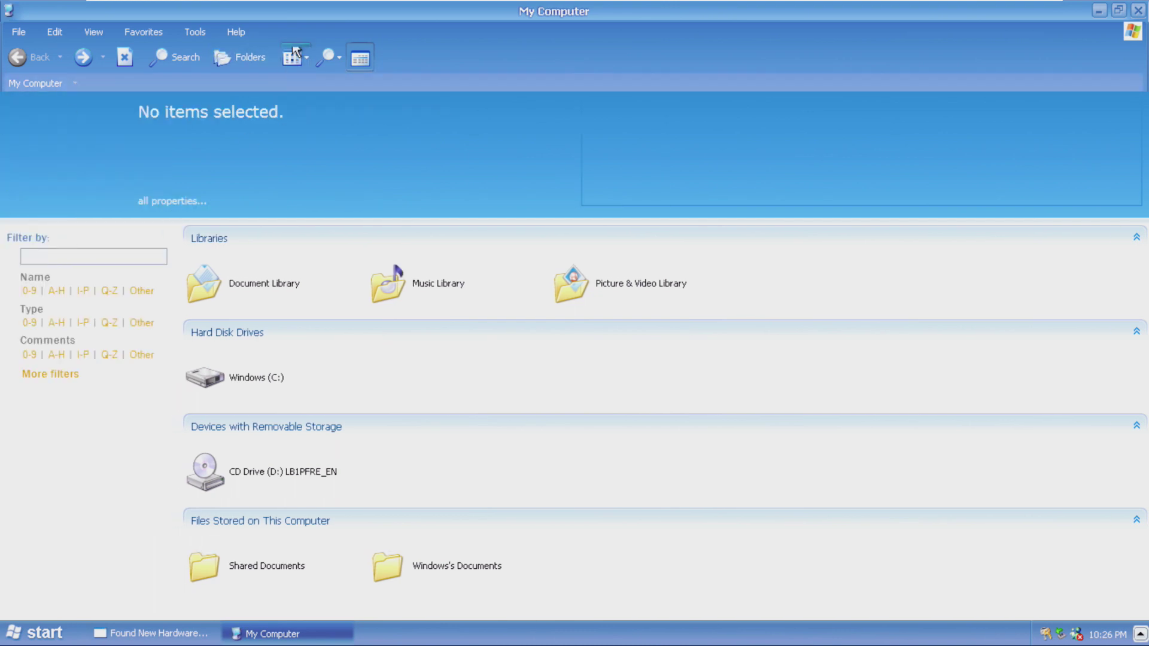
{"action": "left_click", "coordinate": [243, 57]}
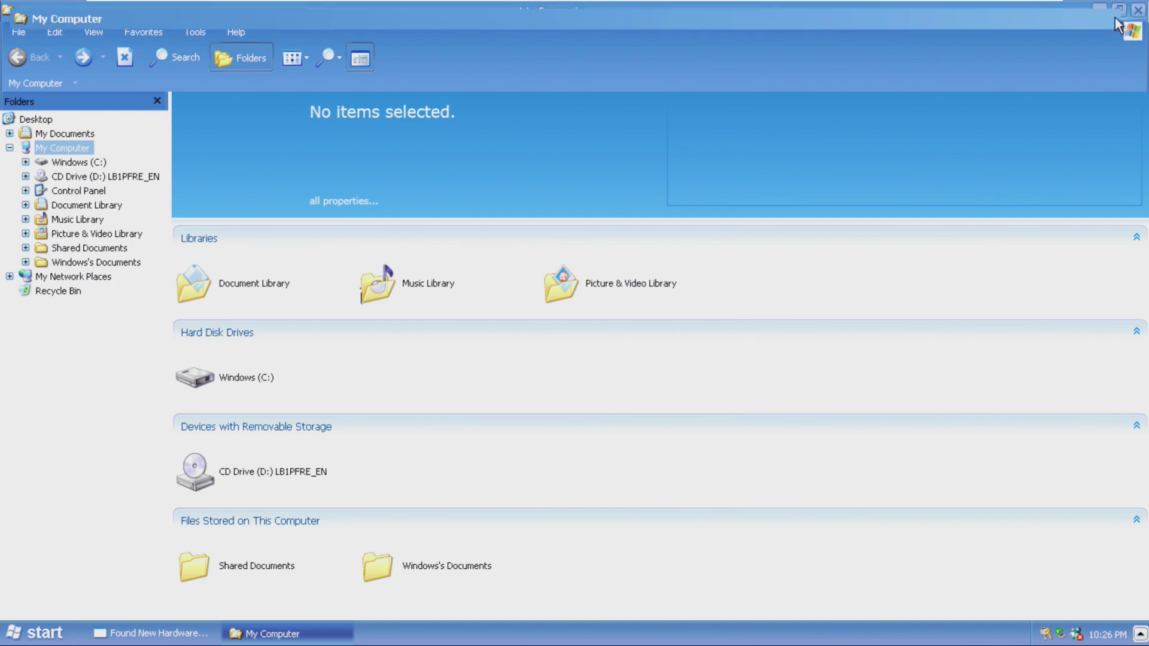
{"action": "left_click", "coordinate": [1117, 10]}
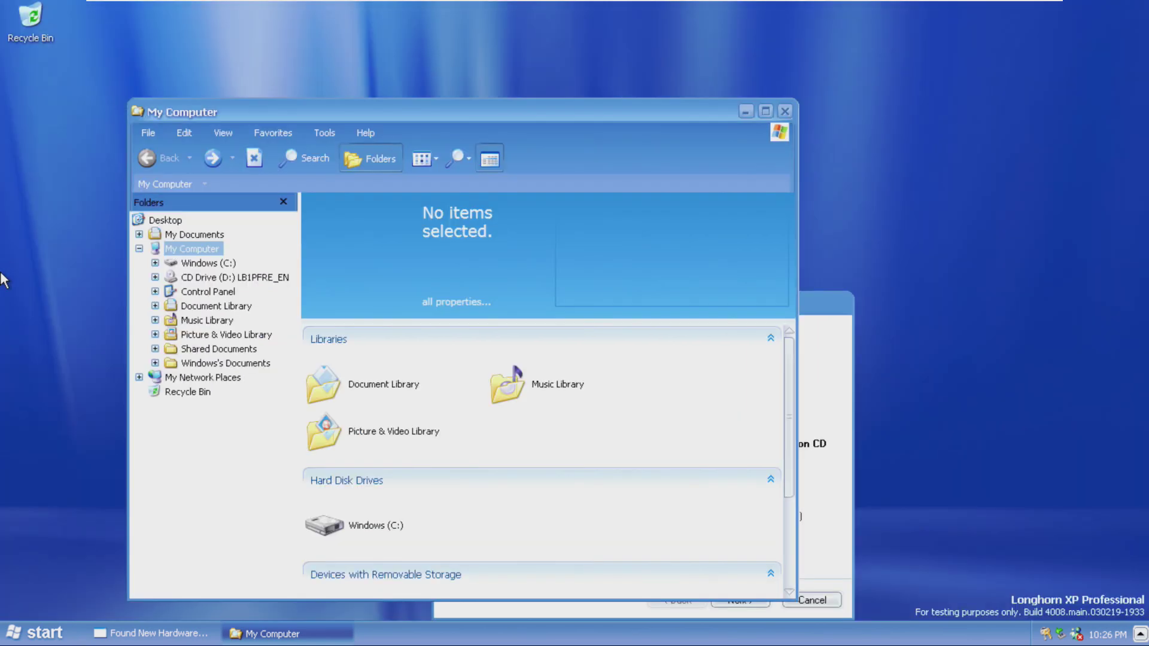
{"action": "left_click", "coordinate": [803, 598]}
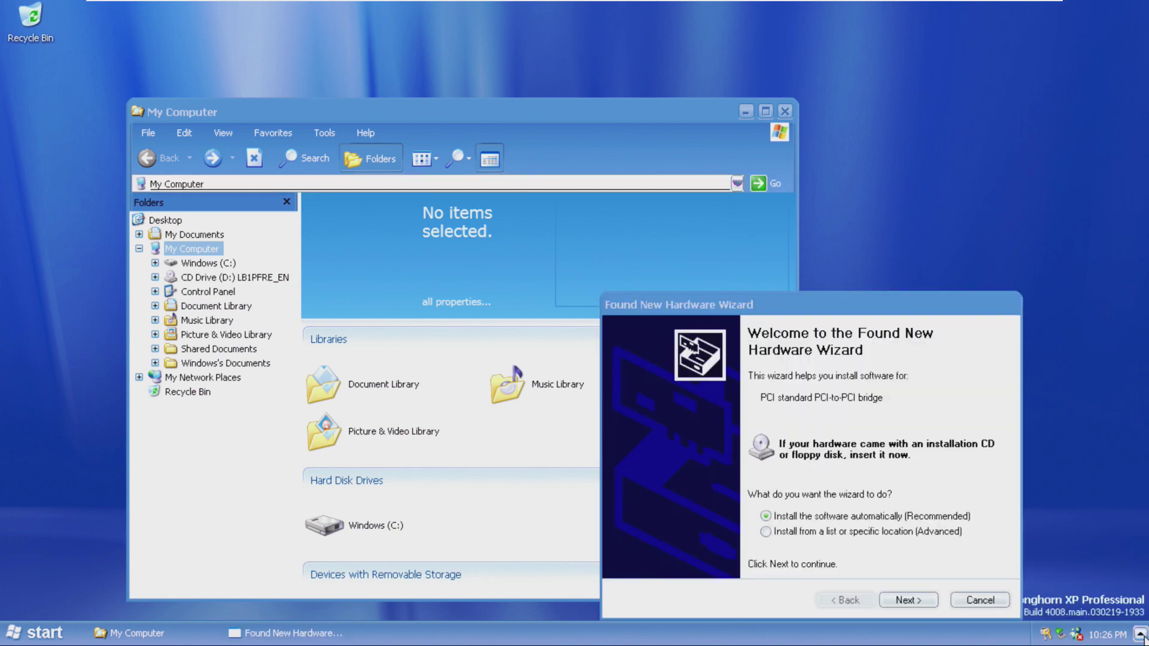
Close My Computer, open Display Properties from the desktop, and browse its Desktop, Screen Saver, Appearance and Settings tabs.
{"action": "left_click", "coordinate": [785, 113]}
{"action": "right_click", "coordinate": [701, 189]}
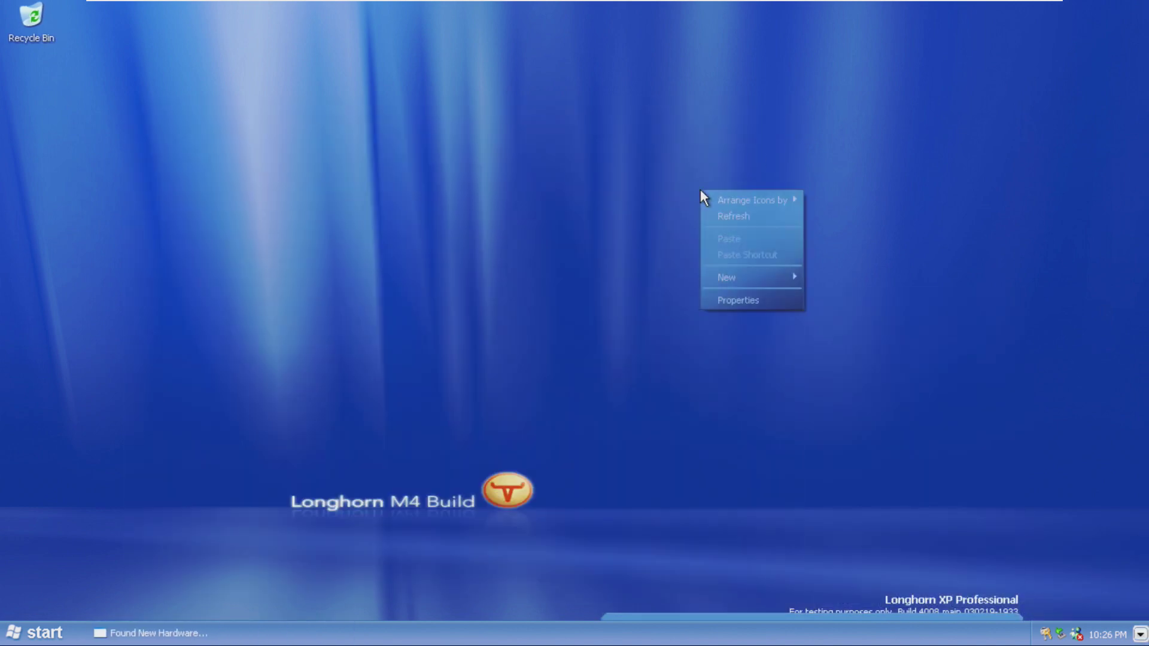
{"action": "left_click", "coordinate": [763, 300]}
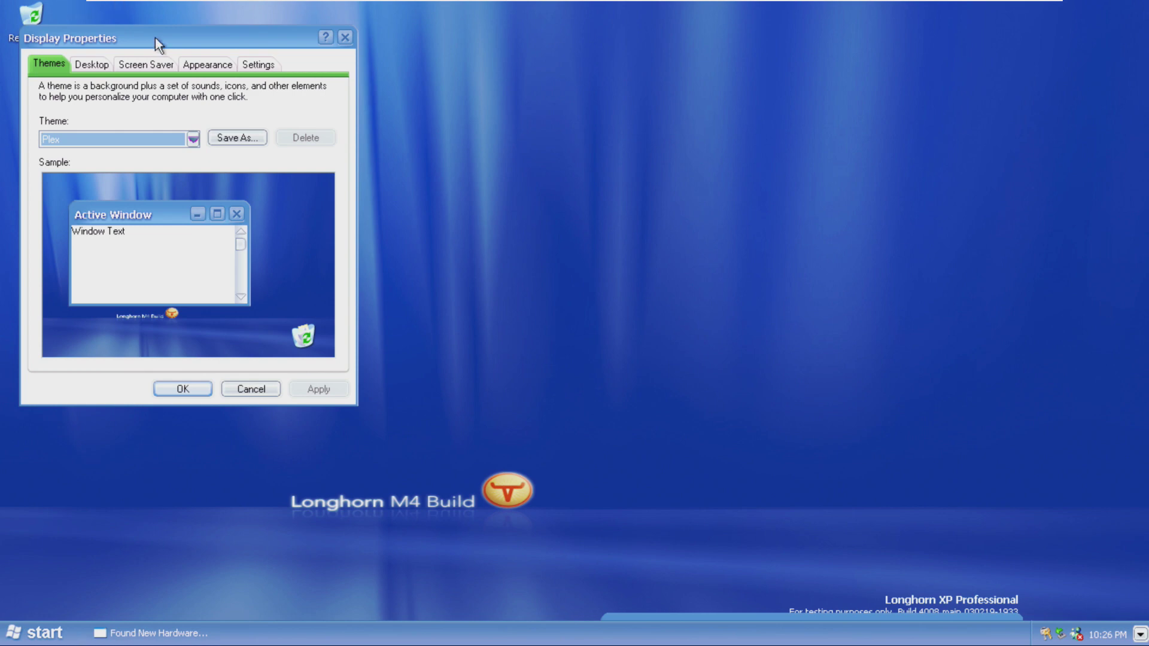
{"action": "left_click_drag", "start_coordinate": [169, 40], "coordinate": [383, 163]}
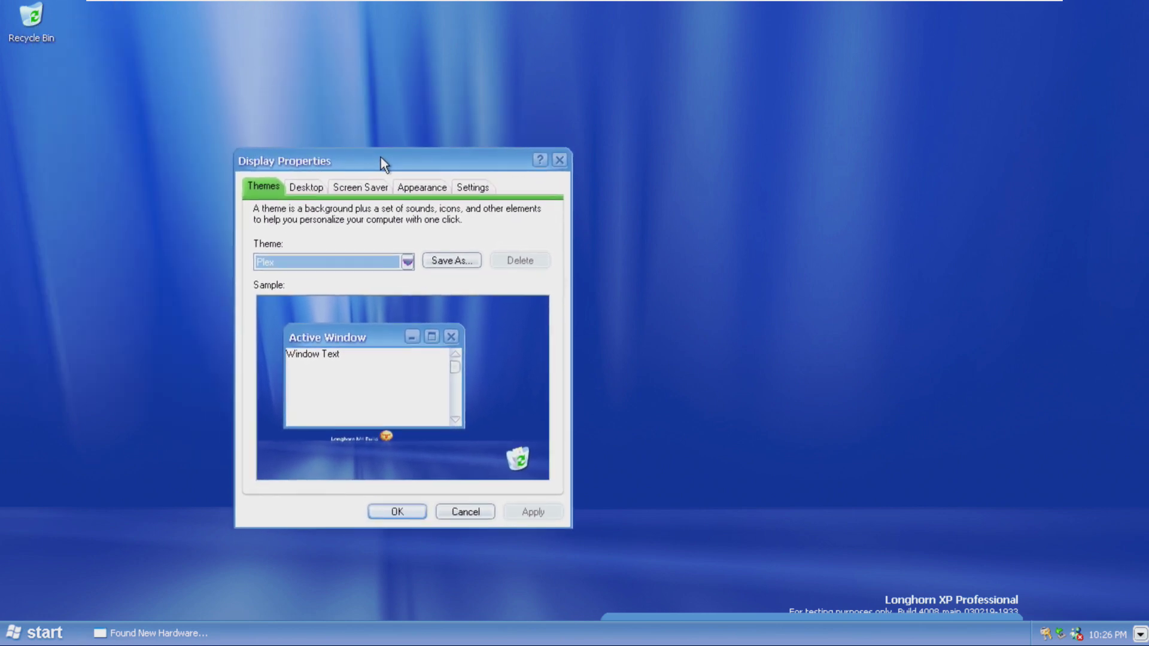
{"action": "left_click", "coordinate": [302, 188]}
{"action": "left_click", "coordinate": [362, 188]}
{"action": "left_click", "coordinate": [422, 187]}
{"action": "left_click", "coordinate": [472, 188]}
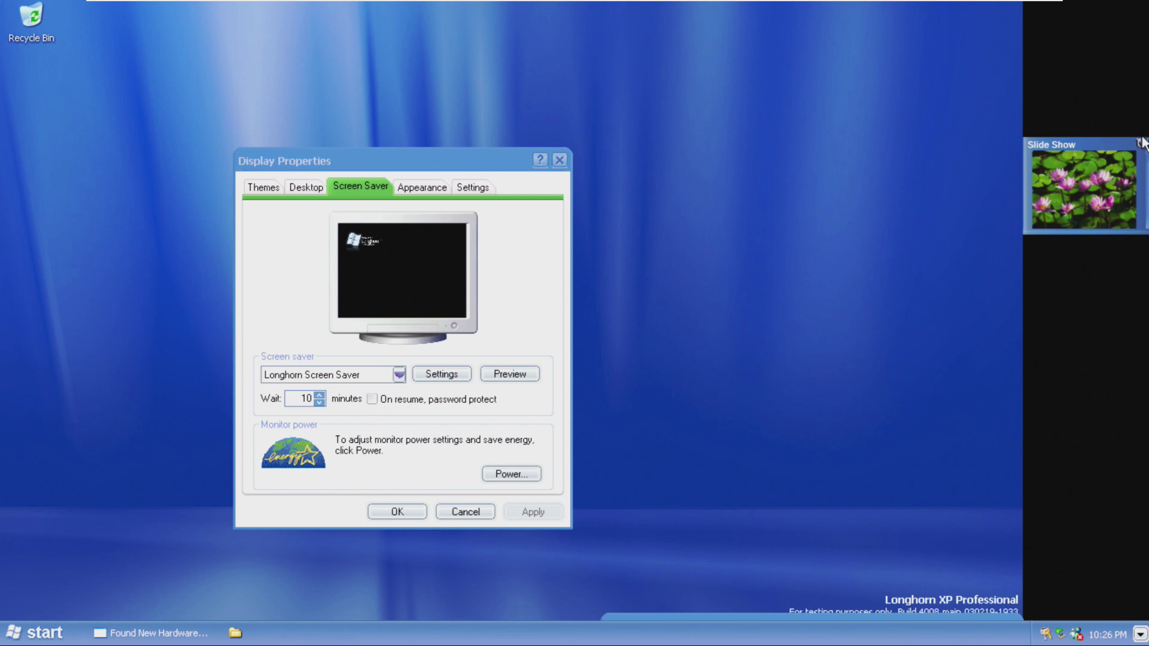
{"action": "left_click", "coordinate": [268, 189]}
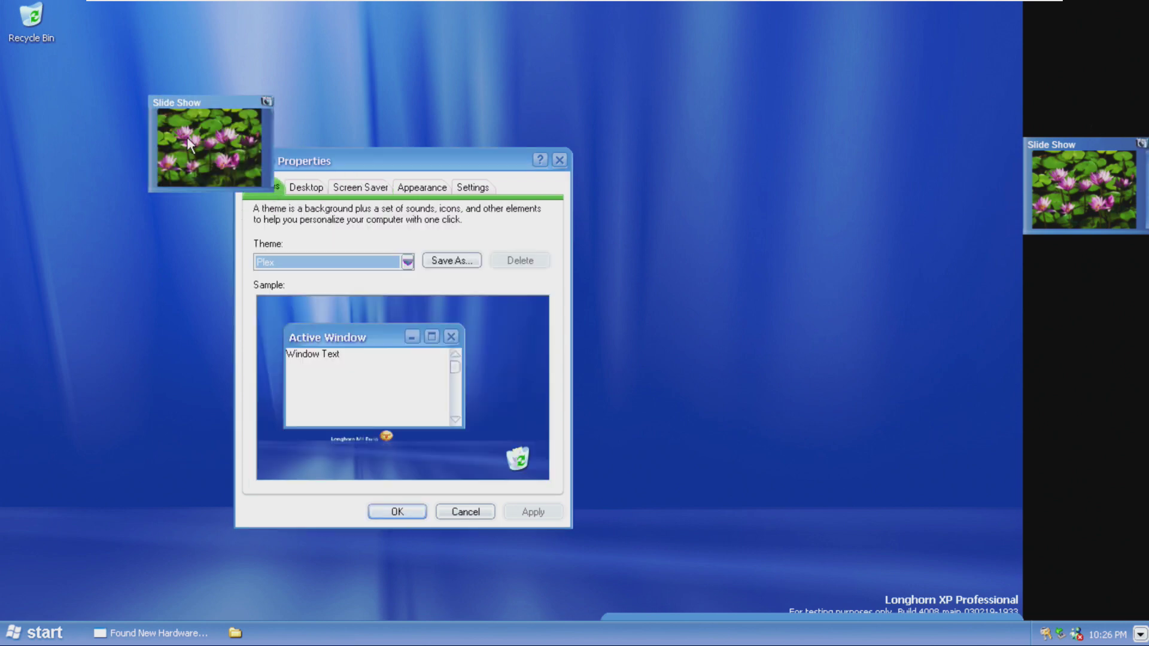
{"action": "left_click", "coordinate": [322, 163]}
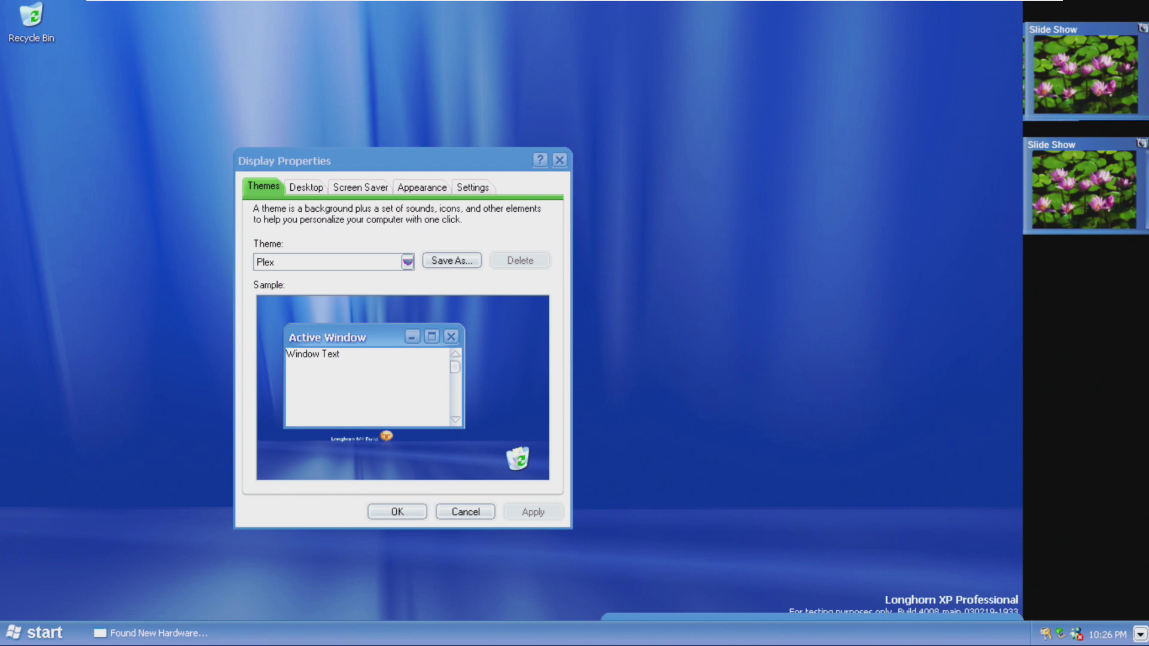
Try the Windows XP and Windows Classic themes, then apply the Plex theme.
{"action": "left_click", "coordinate": [370, 261]}
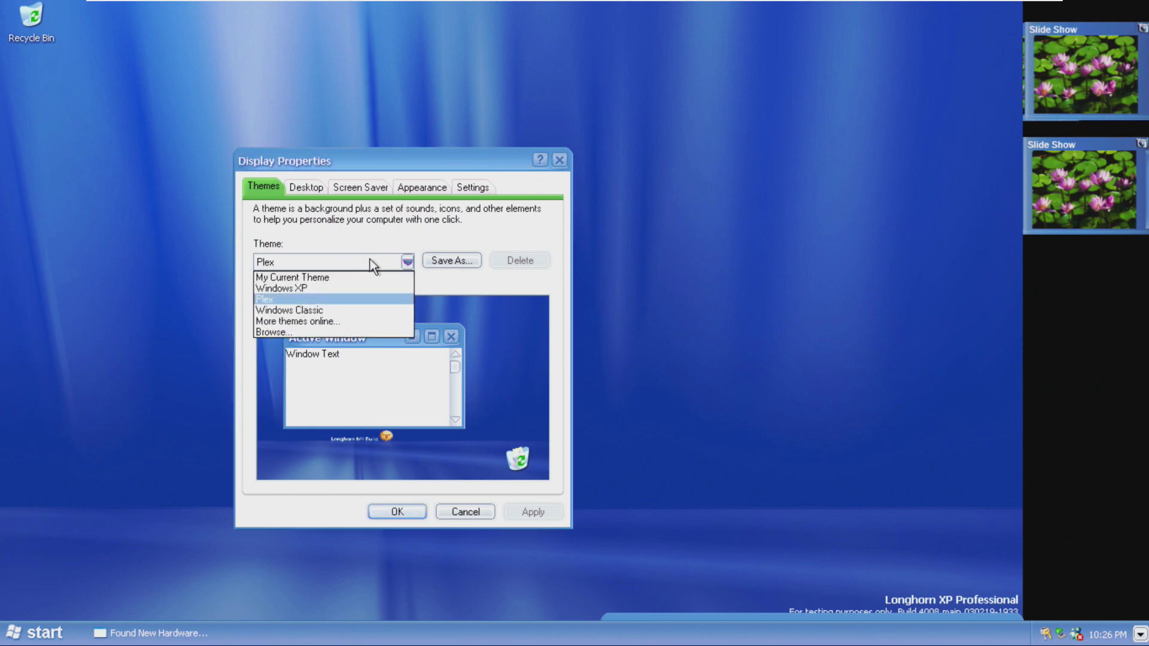
{"action": "left_click", "coordinate": [369, 291]}
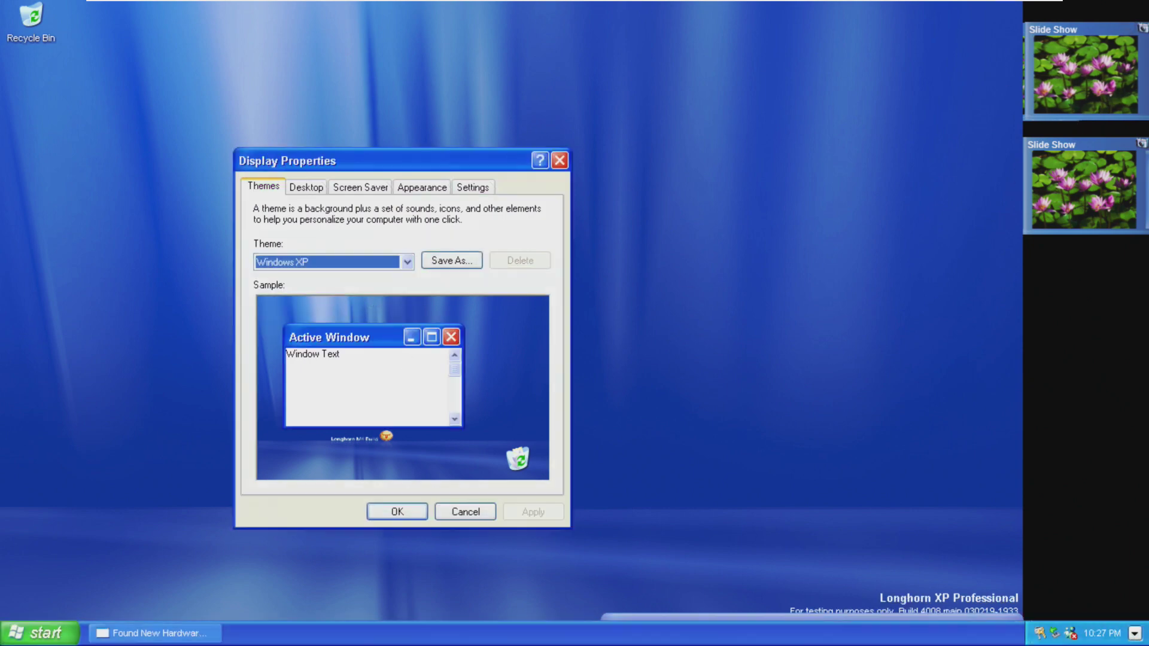
{"action": "key", "text": "super"}
{"action": "left_click", "coordinate": [374, 263]}
{"action": "left_click", "coordinate": [375, 263]}
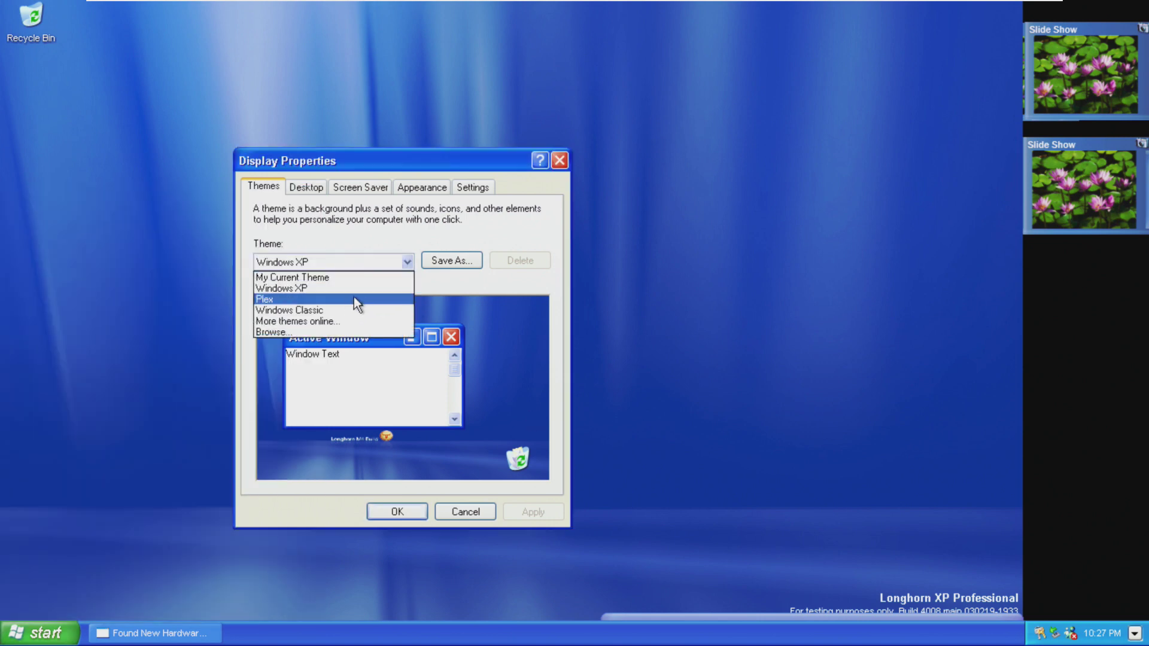
{"action": "left_click", "coordinate": [347, 311]}
{"action": "left_click", "coordinate": [362, 264]}
{"action": "left_click", "coordinate": [355, 299]}
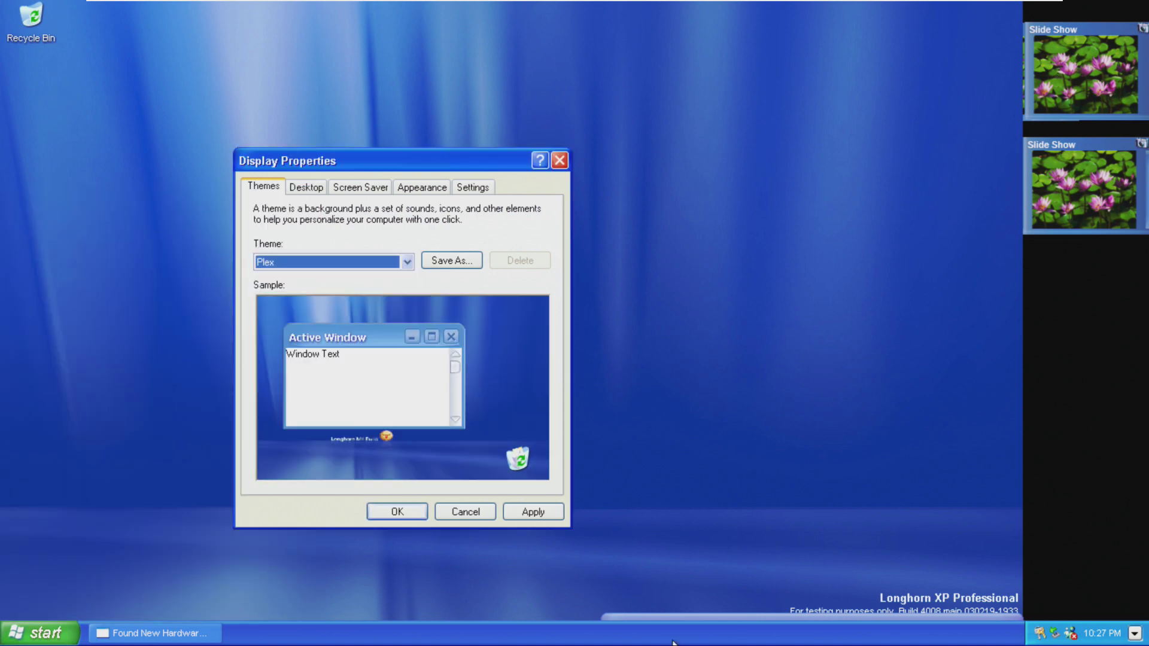
{"action": "left_click", "coordinate": [532, 511]}
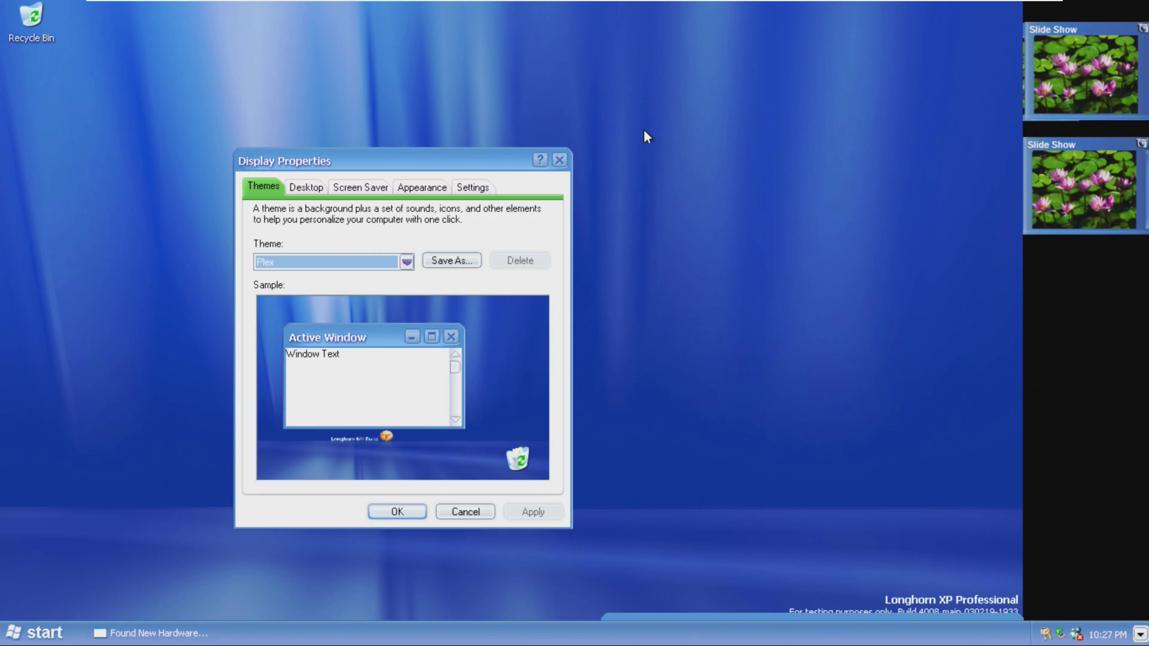